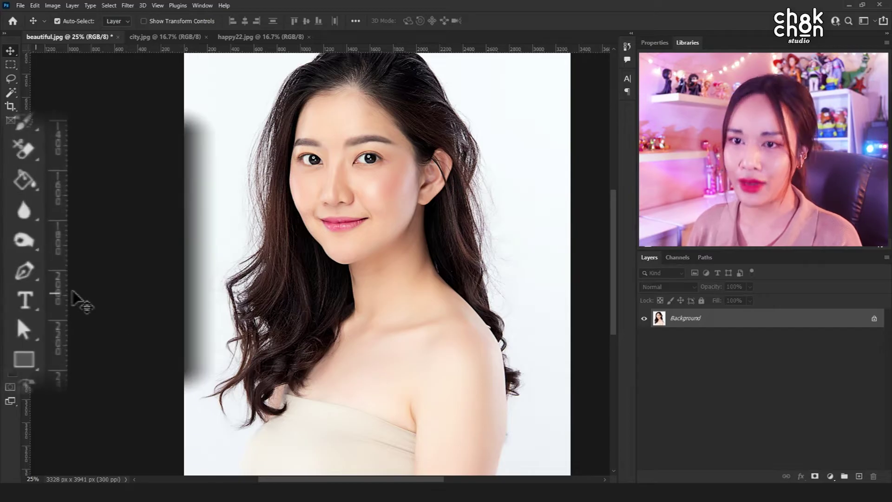
Step: With the Pen tool in Path mode, start an outline at the image's lower edge beside the dress and trace up to the hair curls
{"action": "left_click", "coordinate": [10, 260]}
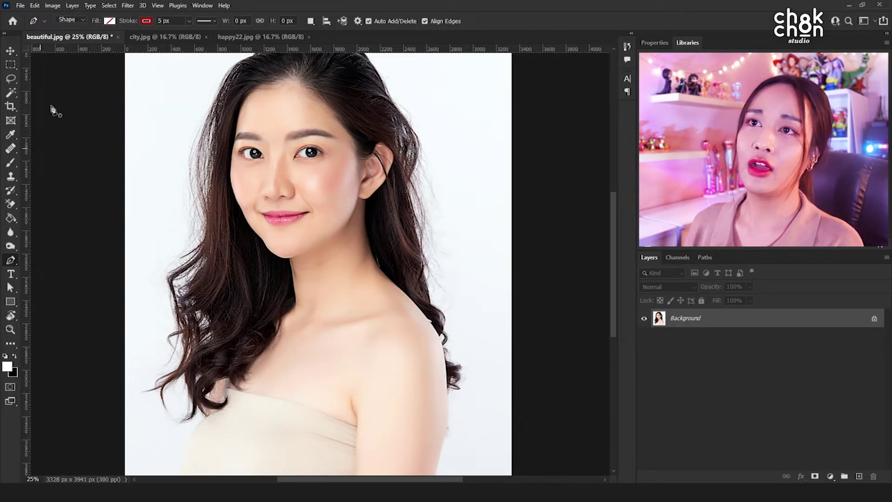
{"action": "left_click", "coordinate": [97, 44]}
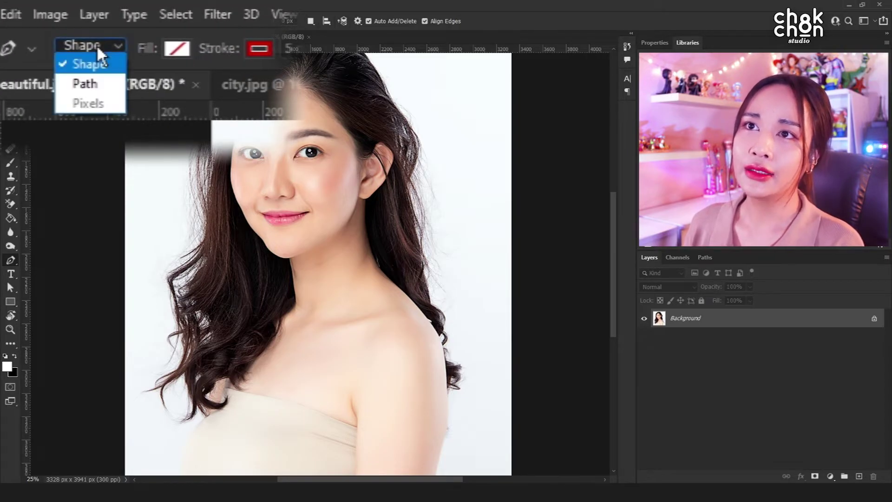
{"action": "left_click", "coordinate": [92, 79]}
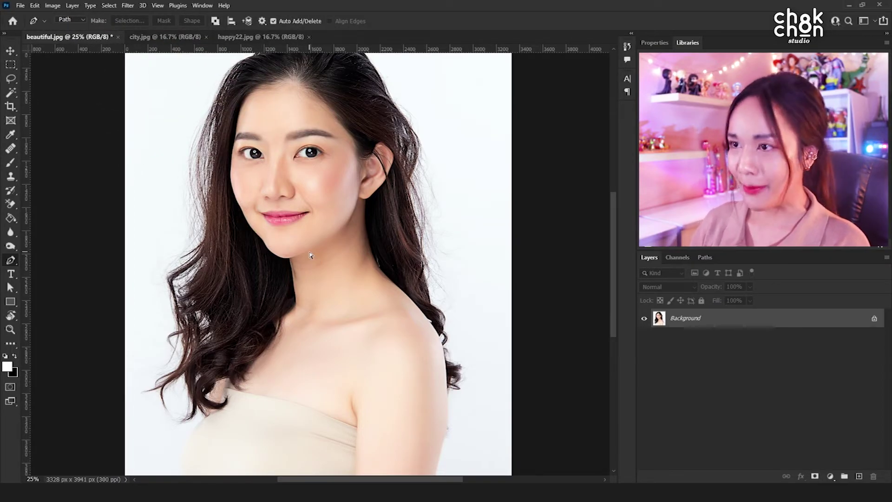
{"action": "scroll", "coordinate": [311, 255], "scroll_direction": "up", "scroll_amount": 1}
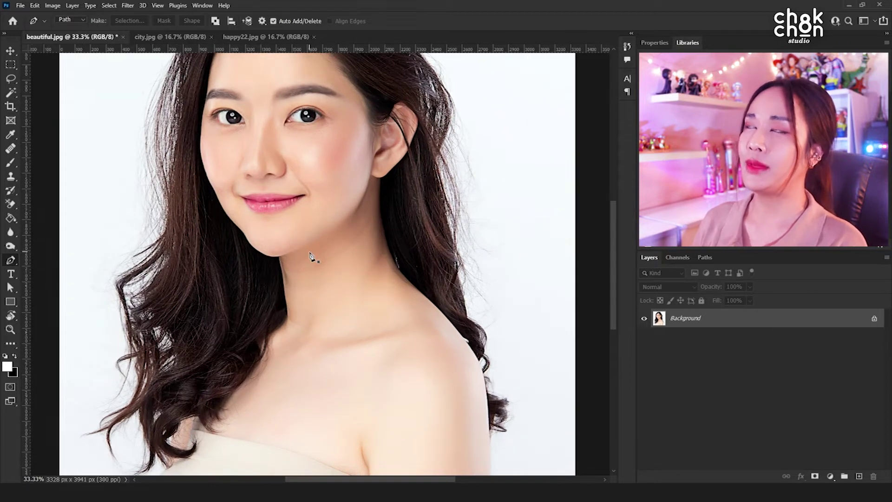
{"action": "scroll", "coordinate": [334, 343], "scroll_direction": "down", "scroll_amount": 4}
{"action": "left_click", "coordinate": [141, 447]}
{"action": "left_click_drag", "start_coordinate": [146, 388], "coordinate": [163, 366]}
{"action": "scroll", "coordinate": [162, 366], "scroll_direction": "up", "scroll_amount": 1}
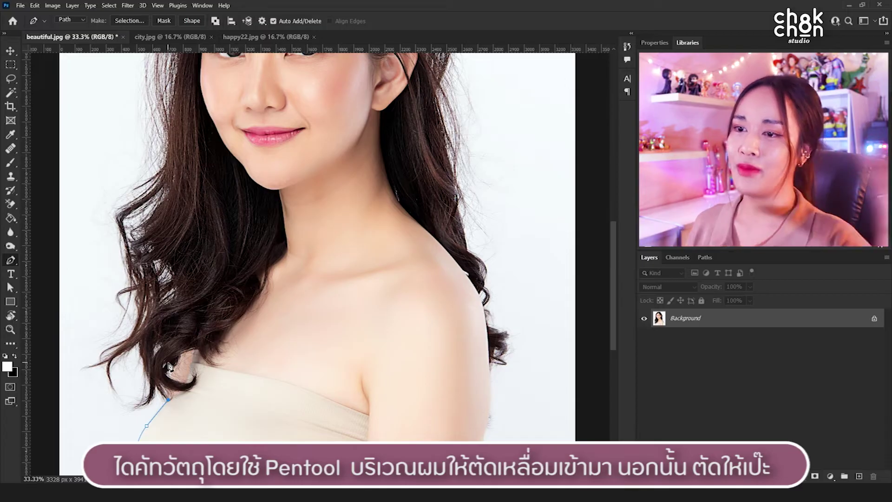
{"action": "left_click_drag", "start_coordinate": [168, 398], "coordinate": [170, 368]}
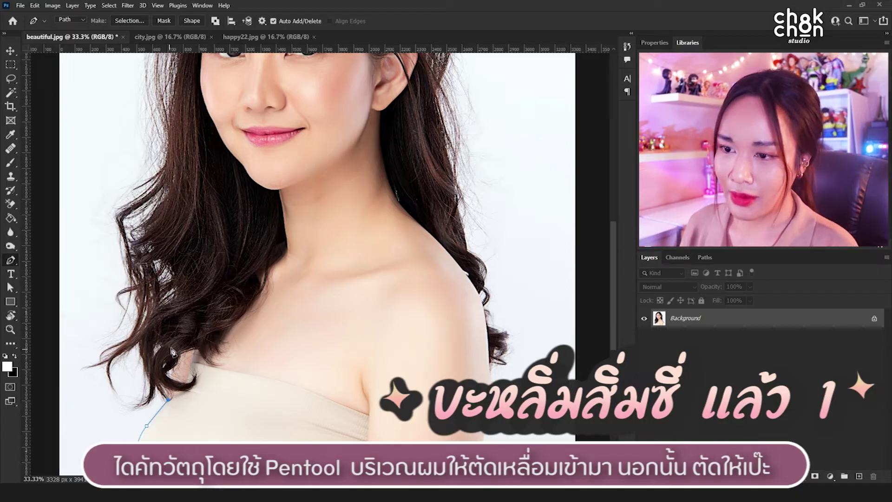
Step: Continue the path upward just inside the hair on the face side, cutting into the loose strands, up to the start of the crown
{"action": "left_click_drag", "start_coordinate": [209, 171], "coordinate": [229, 351]}
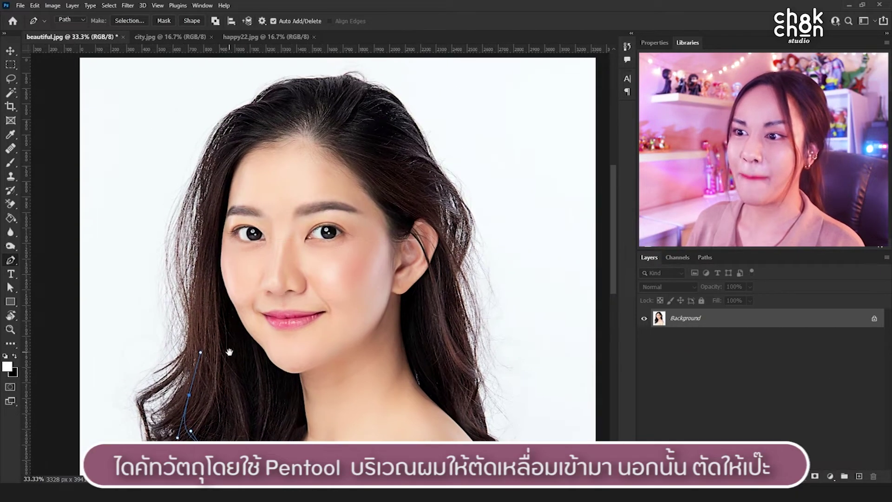
{"action": "left_click", "coordinate": [199, 291]}
{"action": "left_click", "coordinate": [202, 254]}
{"action": "left_click", "coordinate": [203, 216]}
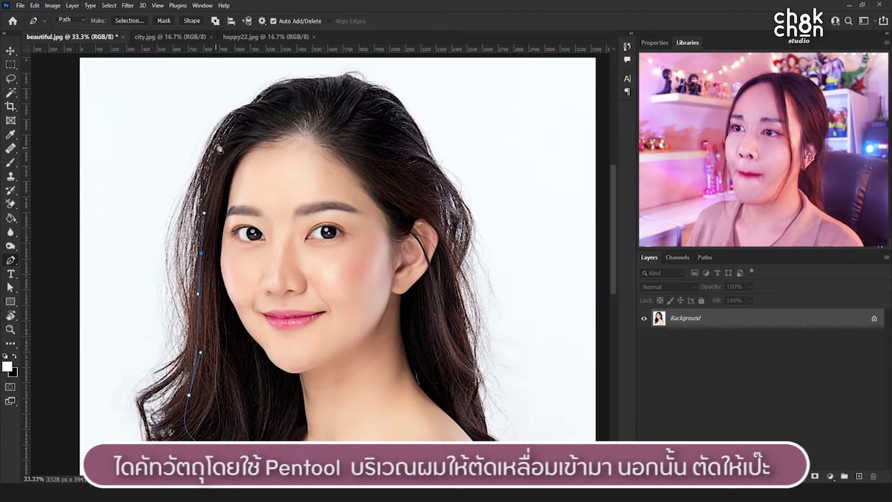
{"action": "left_click", "coordinate": [229, 125]}
{"action": "left_click", "coordinate": [237, 113]}
{"action": "left_click", "coordinate": [261, 107]}
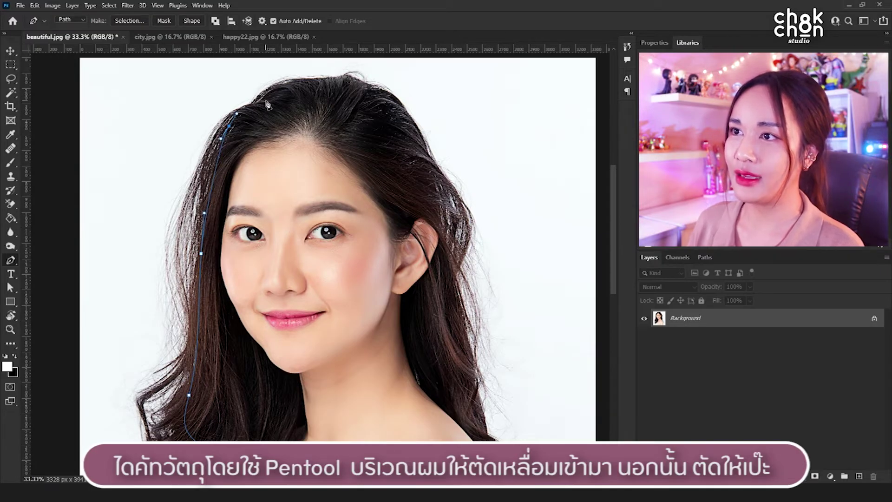
Step: Trace the path over the crown of the head and down the hair edge above the visible ear
{"action": "left_click", "coordinate": [270, 95]}
{"action": "left_click", "coordinate": [306, 79]}
{"action": "left_click", "coordinate": [330, 79]}
{"action": "left_click", "coordinate": [353, 76]}
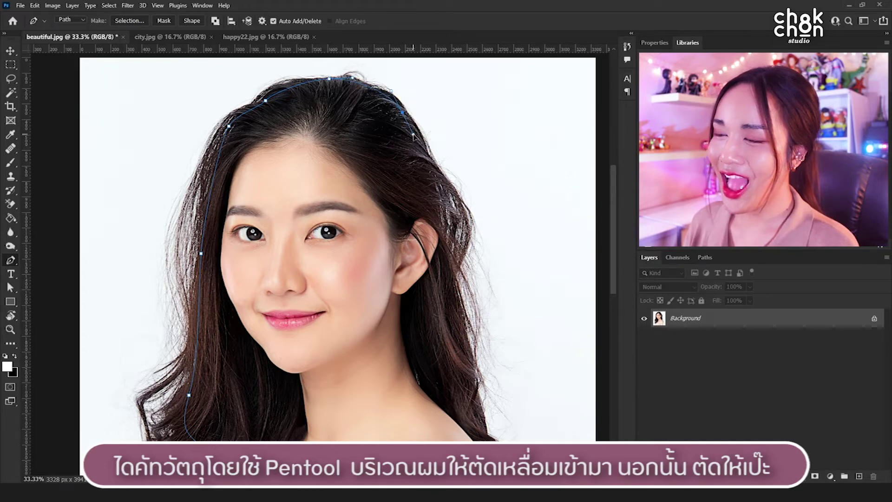
{"action": "left_click", "coordinate": [430, 176]}
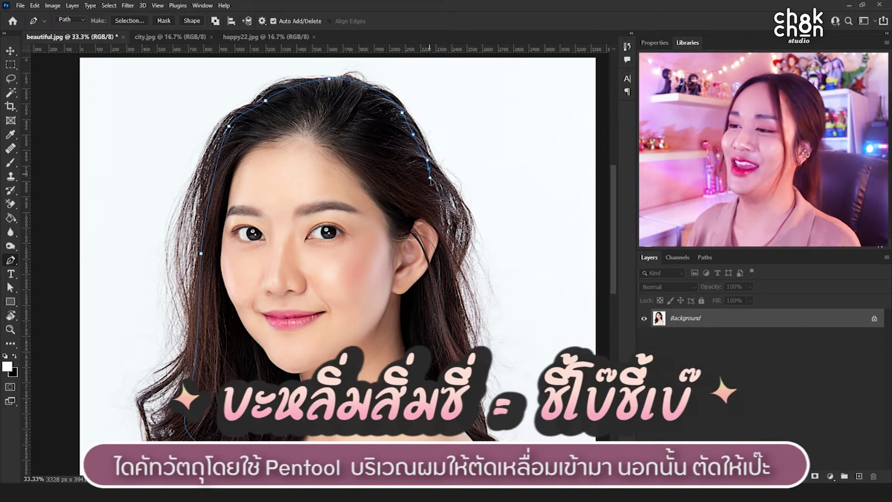
{"action": "left_click", "coordinate": [433, 184]}
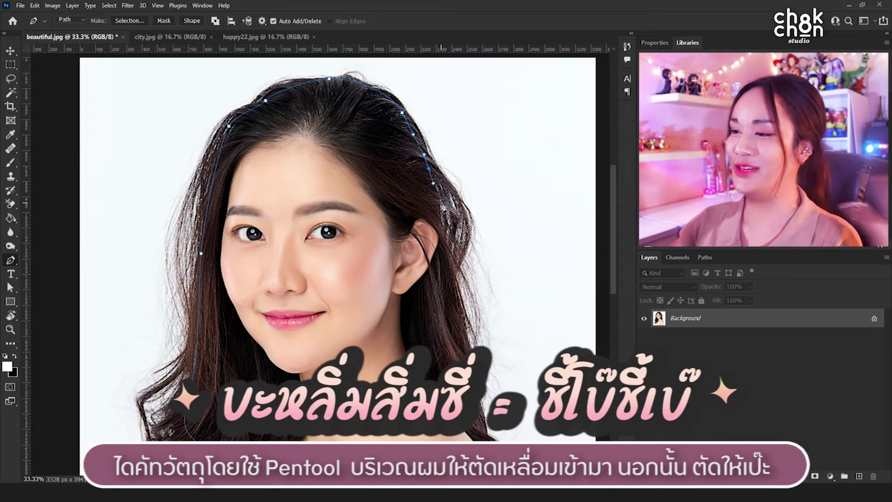
Step: Extend the path down just inside the hair behind the visible ear toward the shoulder
{"action": "left_click_drag", "start_coordinate": [437, 208], "coordinate": [354, 135]}
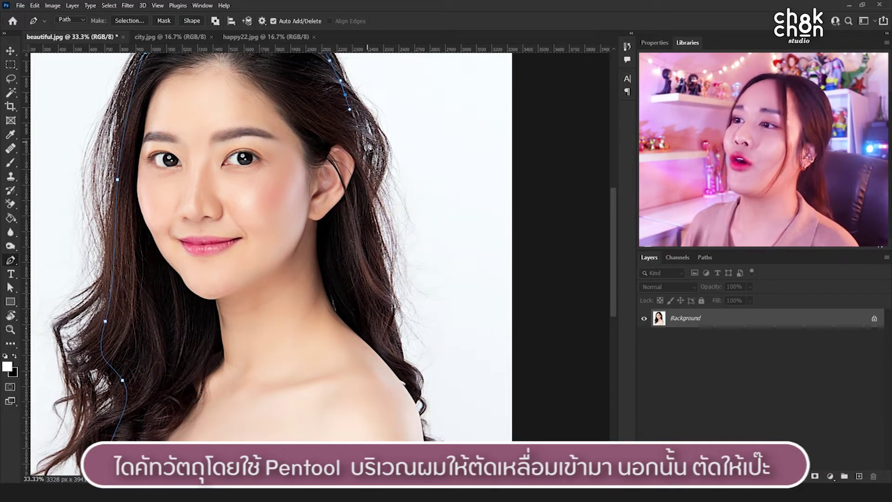
{"action": "left_click_drag", "start_coordinate": [362, 181], "coordinate": [366, 199]}
{"action": "left_click_drag", "start_coordinate": [376, 261], "coordinate": [378, 279]}
{"action": "left_click_drag", "start_coordinate": [390, 314], "coordinate": [355, 209]}
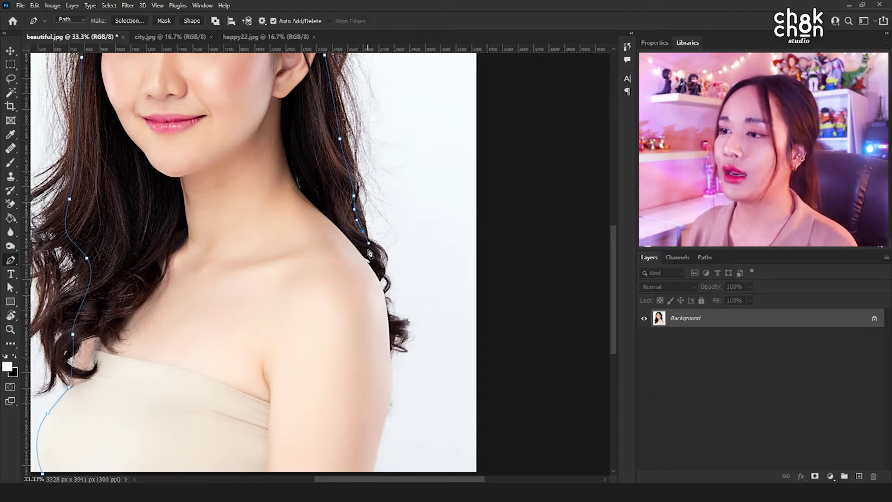
{"action": "key", "text": "ctrl+plus"}
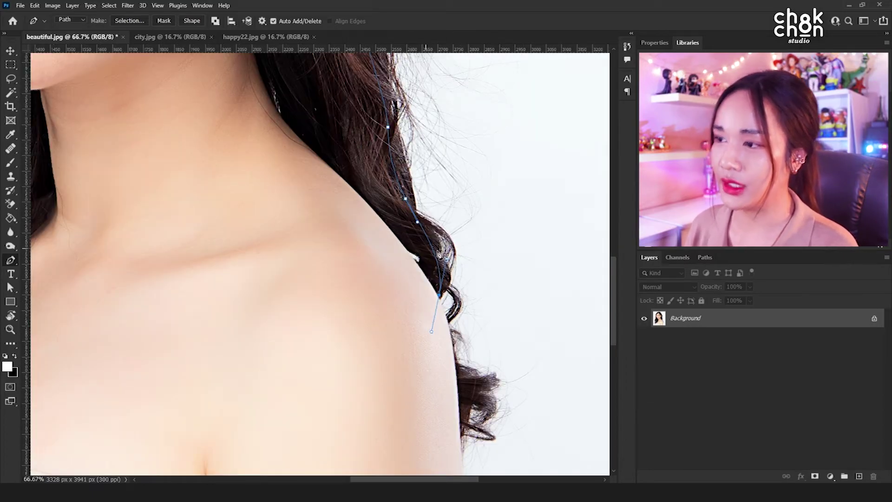
Step: Undo the last path points and redraw them from the spot where hair meets skin, curving along the shoulder edge
{"action": "key", "text": "ctrl+z"}
{"action": "key", "text": "ctrl+z"}
{"action": "left_click", "coordinate": [404, 249]}
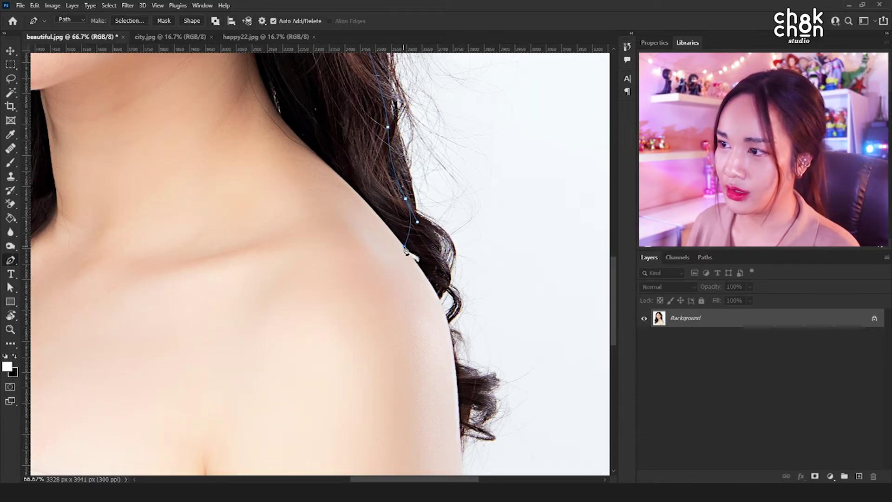
{"action": "left_click_drag", "start_coordinate": [445, 310], "coordinate": [453, 333]}
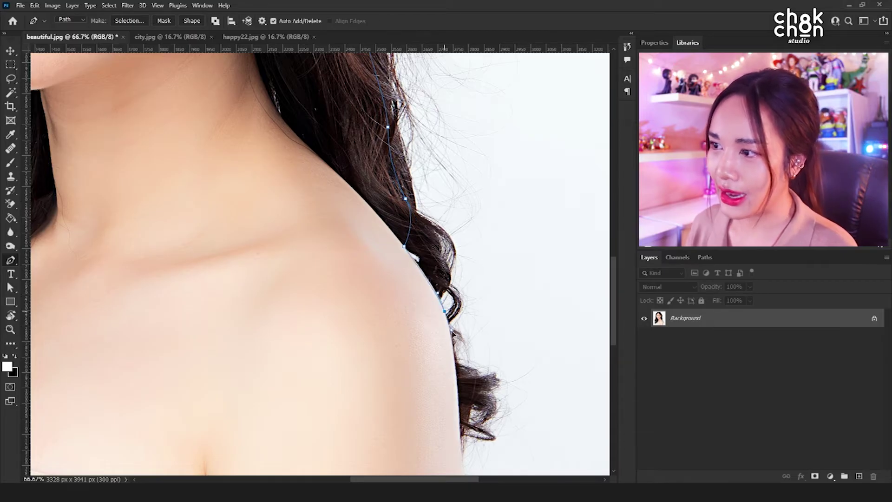
Step: Trace the outer edge of the arm down to the image's lower edge and close the path at its starting point
{"action": "left_click_drag", "start_coordinate": [472, 372], "coordinate": [420, 193]}
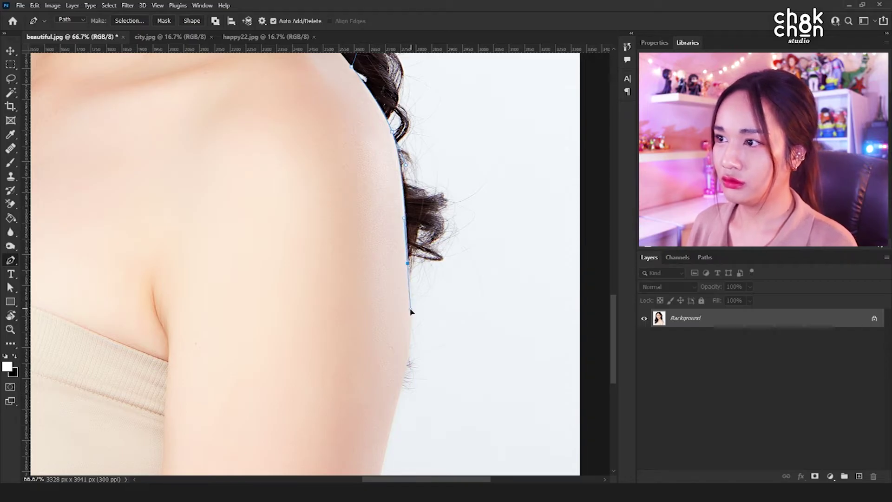
{"action": "left_click_drag", "start_coordinate": [411, 311], "coordinate": [410, 293]}
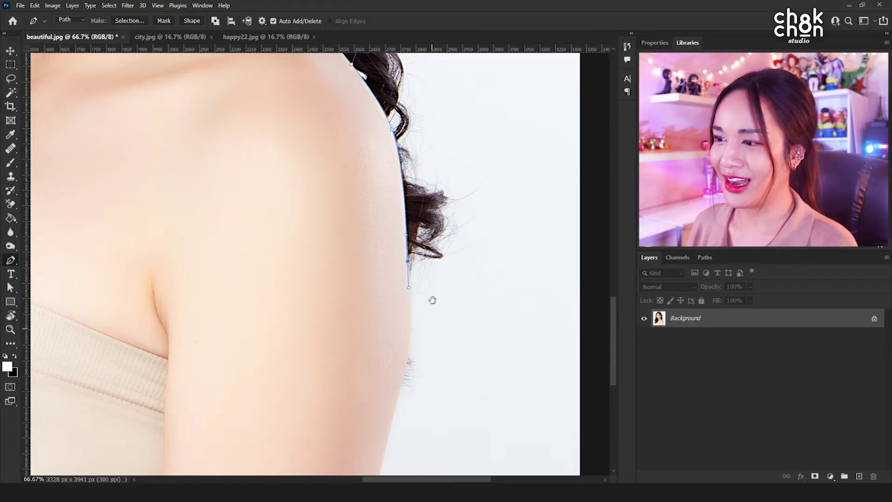
{"action": "left_click_drag", "start_coordinate": [432, 331], "coordinate": [443, 187]}
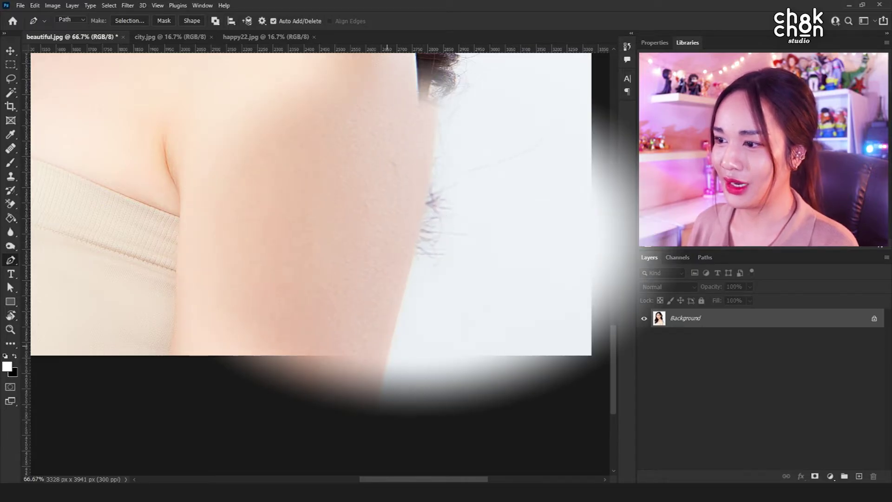
{"action": "left_click_drag", "start_coordinate": [408, 296], "coordinate": [382, 381]}
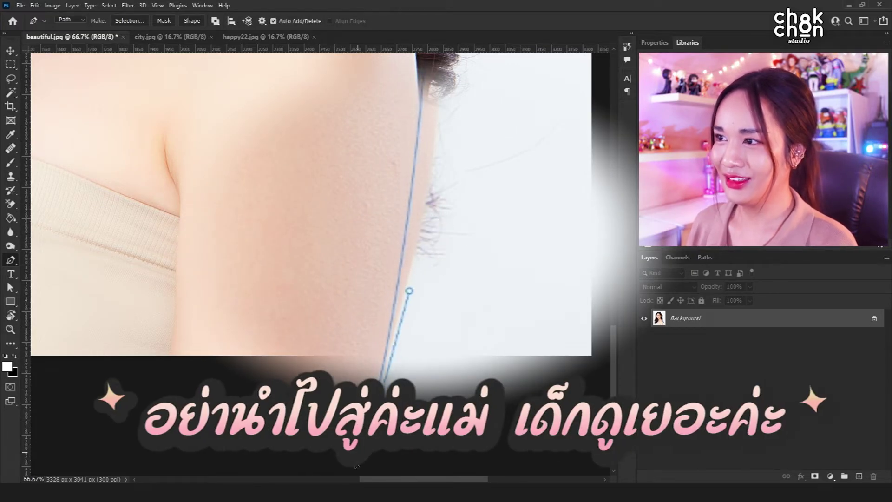
{"action": "key", "text": "ctrl+minus"}
{"action": "key", "text": "ctrl+minus"}
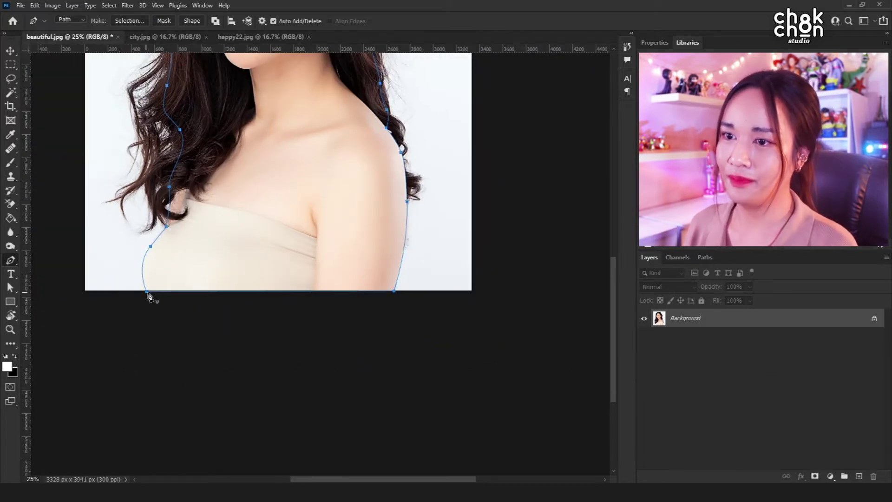
{"action": "left_click_drag", "start_coordinate": [319, 93], "coordinate": [374, 288]}
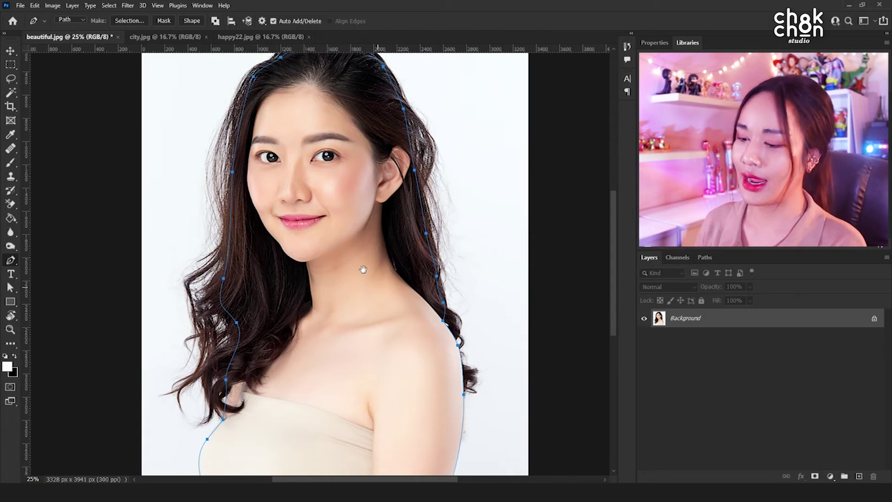
Step: Load the Work Path around the woman as a selection
{"action": "key", "text": "ctrl+minus"}
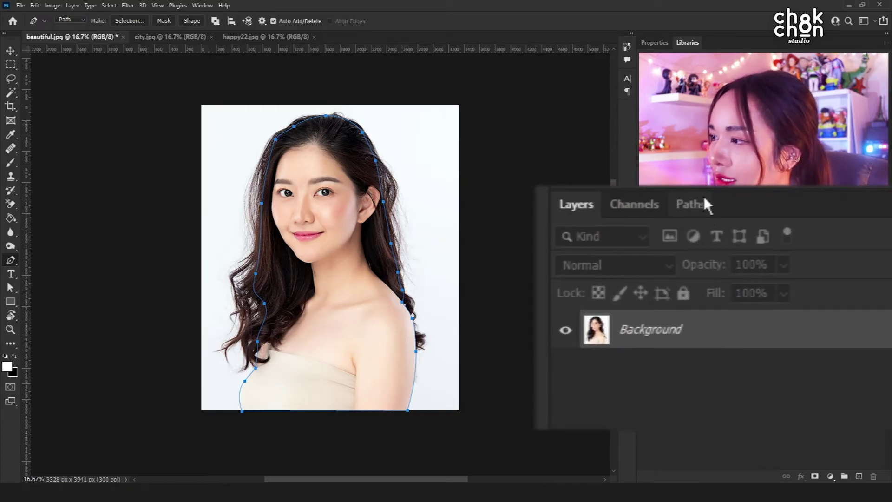
{"action": "left_click", "coordinate": [696, 204]}
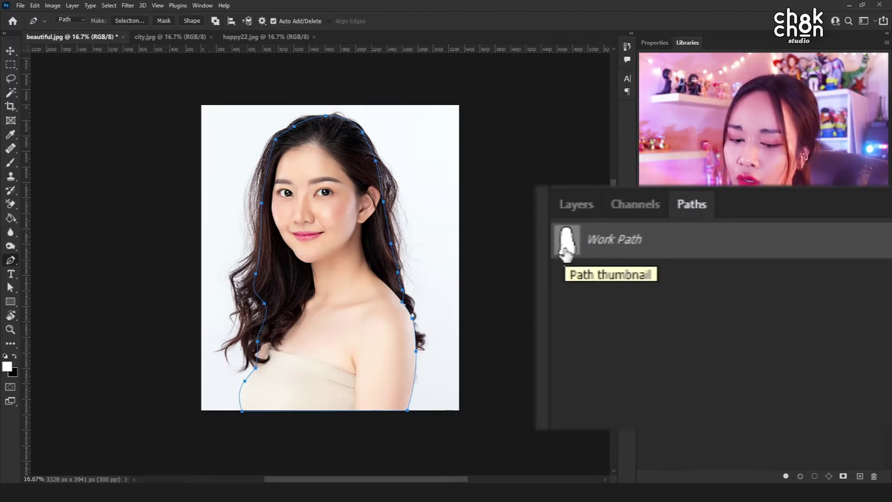
{"action": "key", "text": "ctrl"}
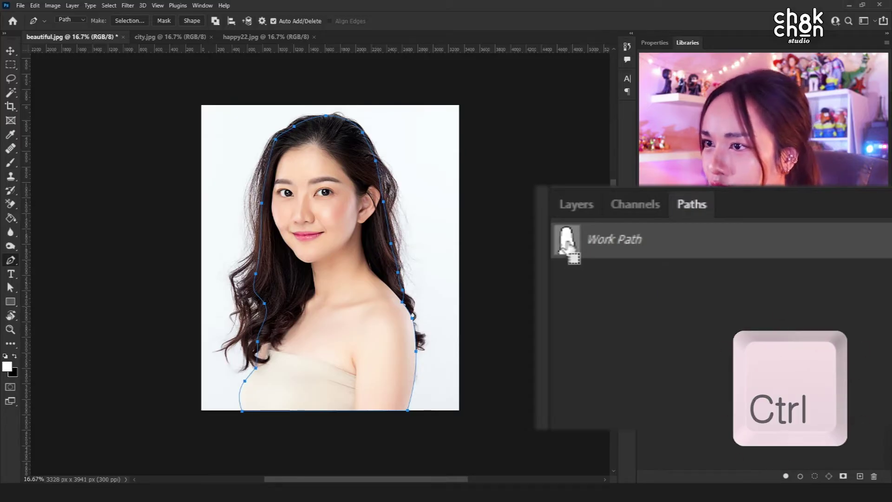
{"action": "left_click", "coordinate": [568, 246], "text": "ctrl"}
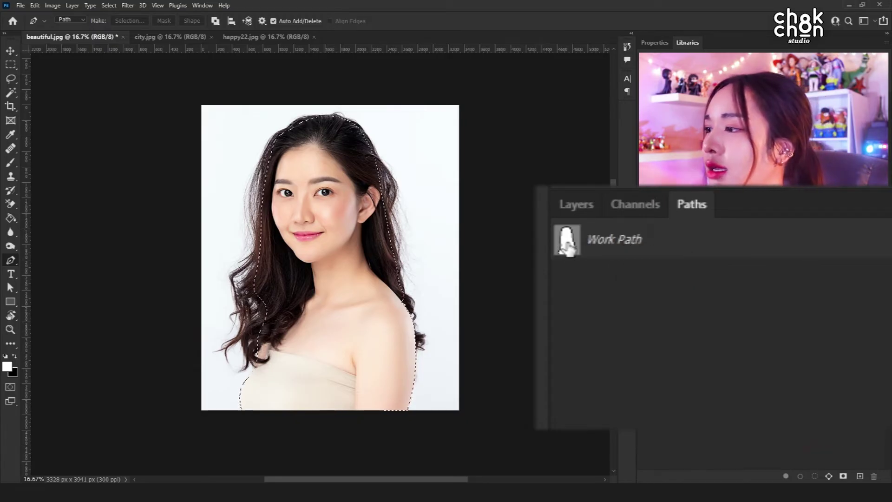
Step: Copy the selected woman from the Background layer, paste her onto a new layer, and hide the Background layer
{"action": "left_click", "coordinate": [576, 210]}
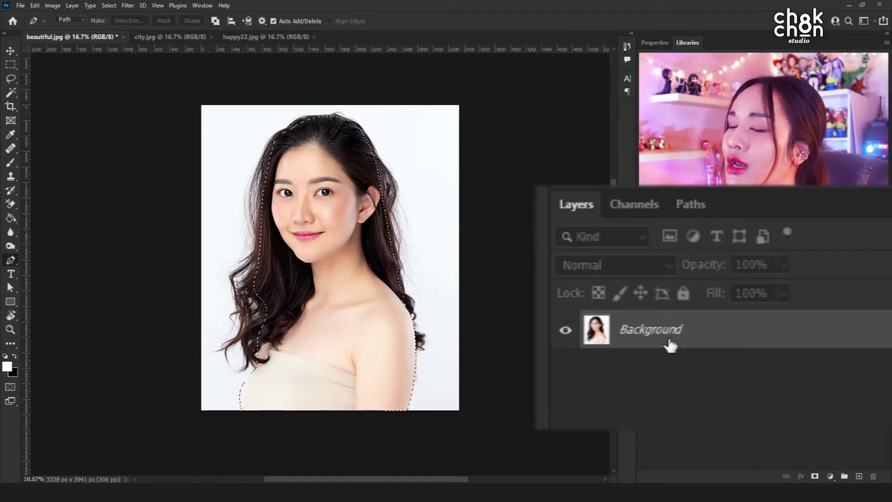
{"action": "key", "text": "ctrl+c"}
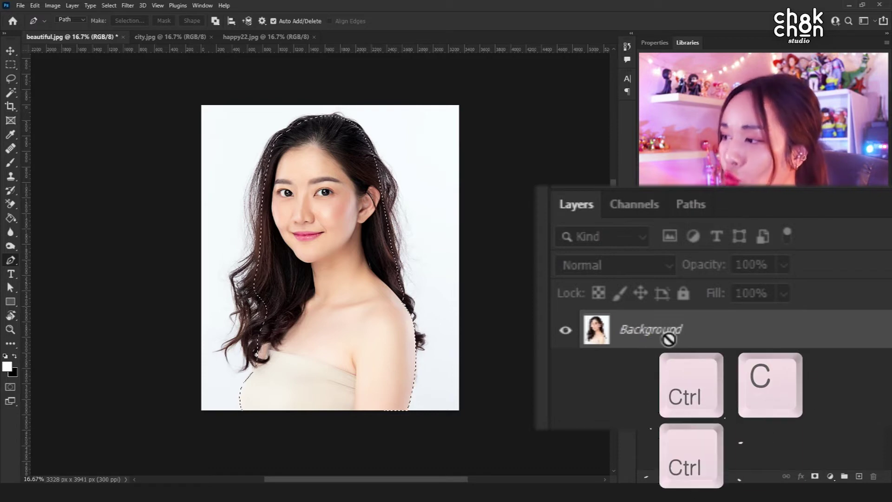
{"action": "key", "text": "ctrl+v"}
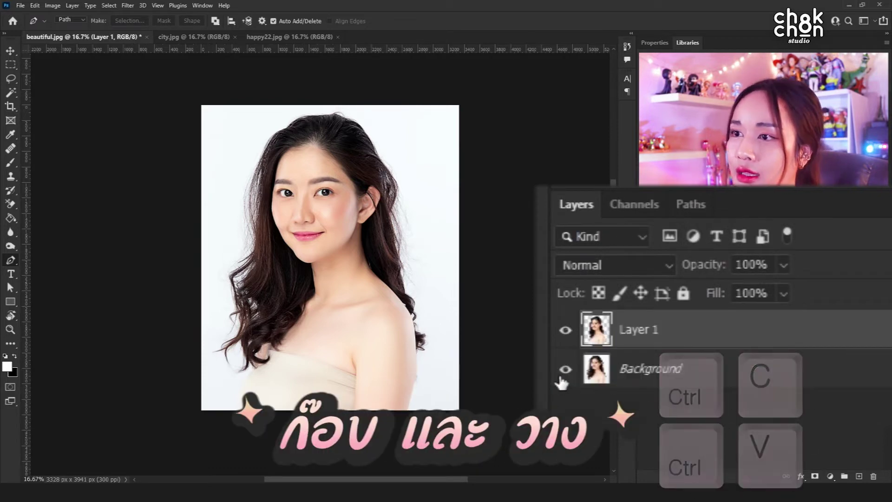
{"action": "key", "text": "ctrl+plus"}
{"action": "left_click", "coordinate": [592, 359]}
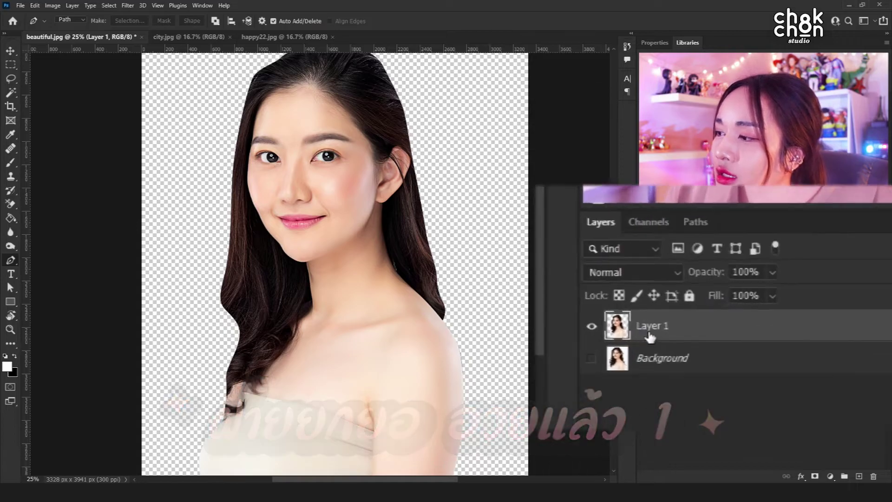
Step: Rename the pasted cutout layer as A and make the Background layer visible again
{"action": "double_click", "coordinate": [644, 339]}
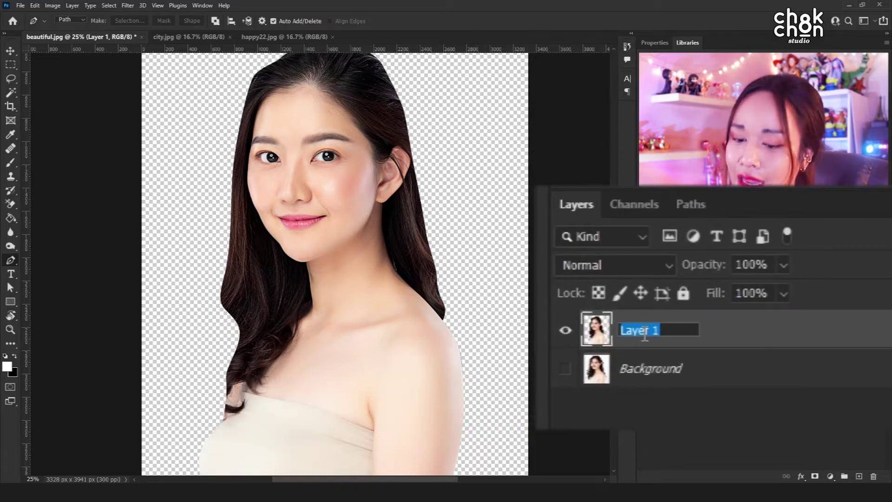
{"action": "type", "text": "A"}
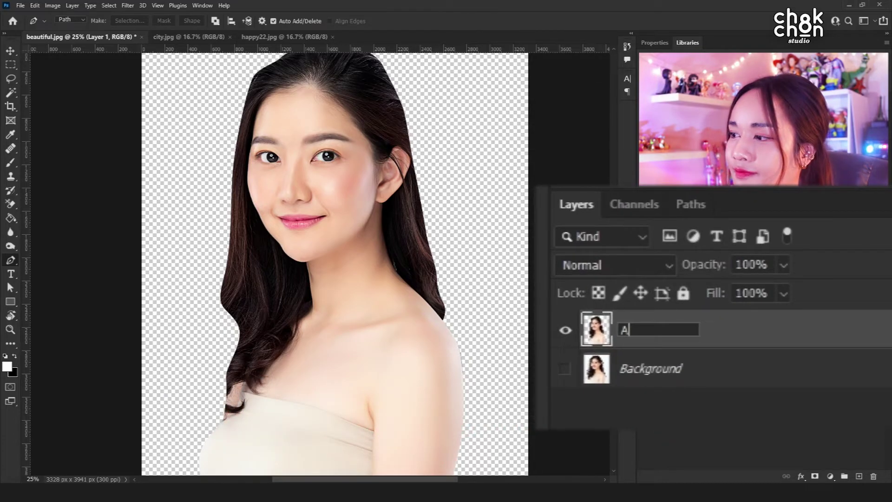
{"action": "key", "text": "Return"}
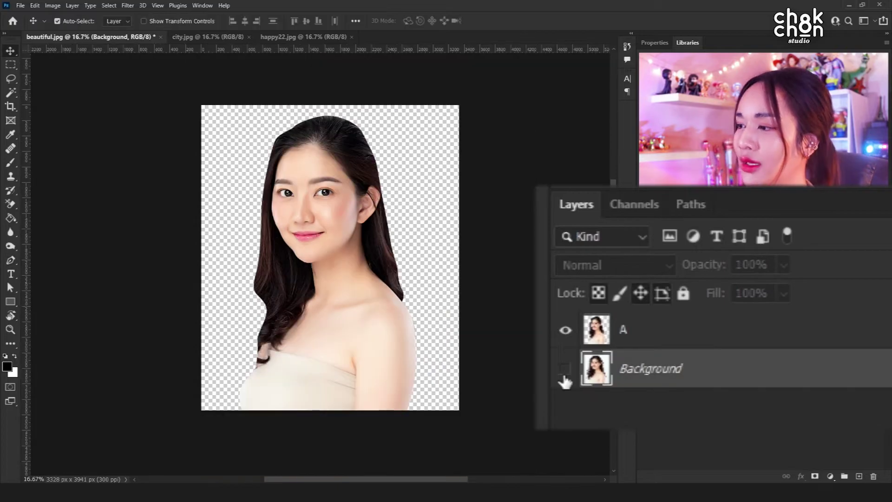
{"action": "left_click", "coordinate": [566, 368]}
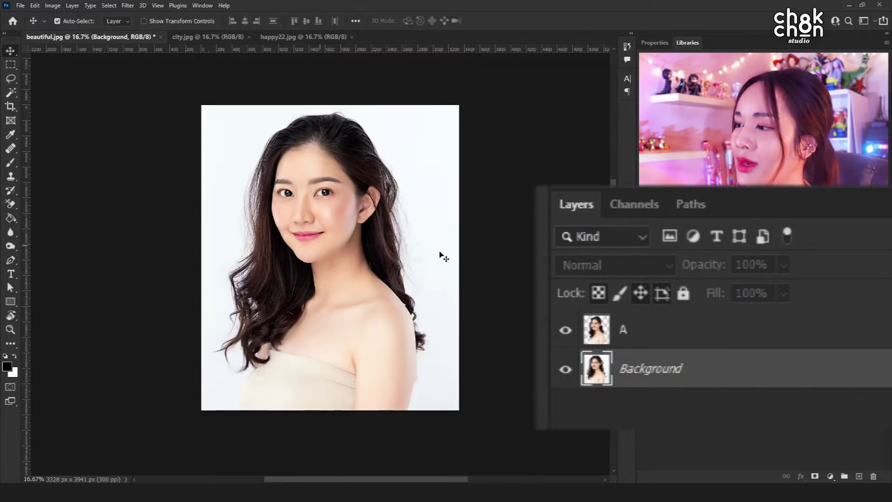
Step: Convert the Background into a regular layer named Original
{"action": "double_click", "coordinate": [651, 379]}
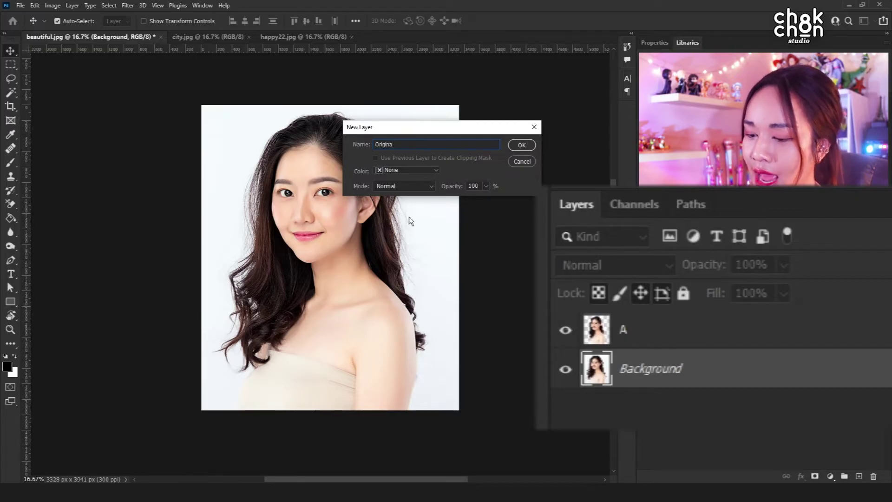
{"action": "left_click", "coordinate": [522, 145]}
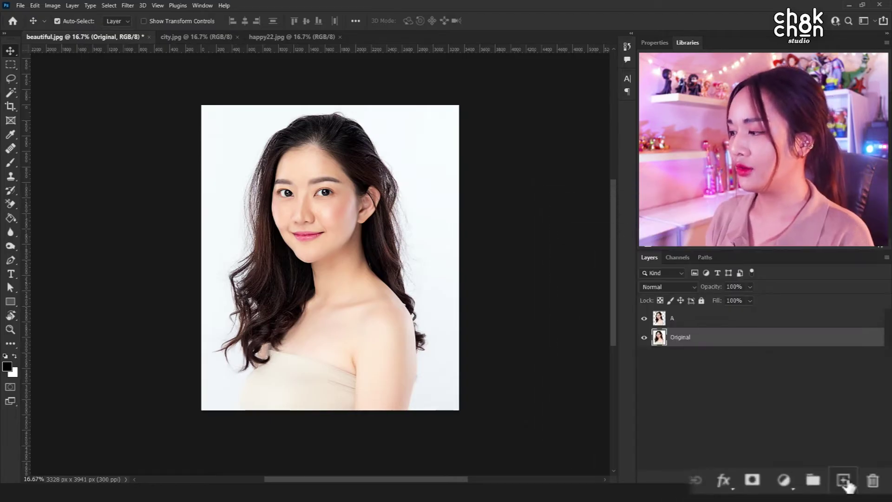
Step: Add a new layer between A and Original and fill it with red (#fb0000) using the Paint Bucket
{"action": "left_click", "coordinate": [845, 481]}
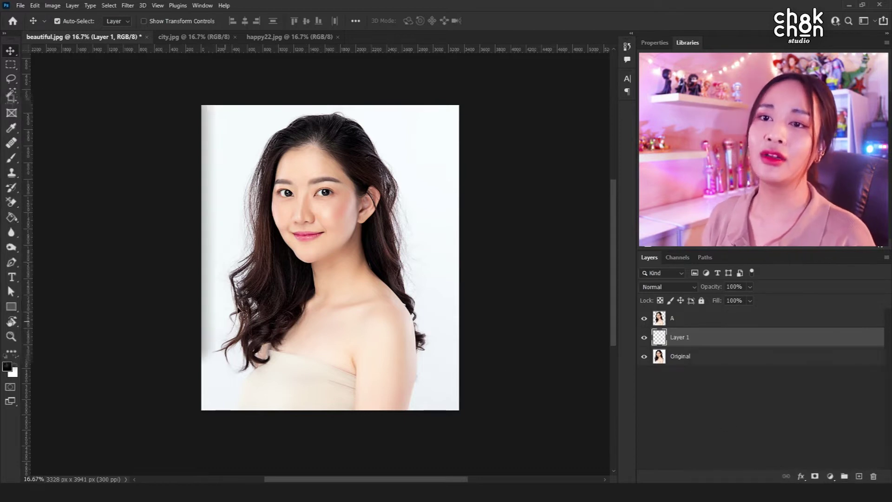
{"action": "left_click", "coordinate": [9, 217]}
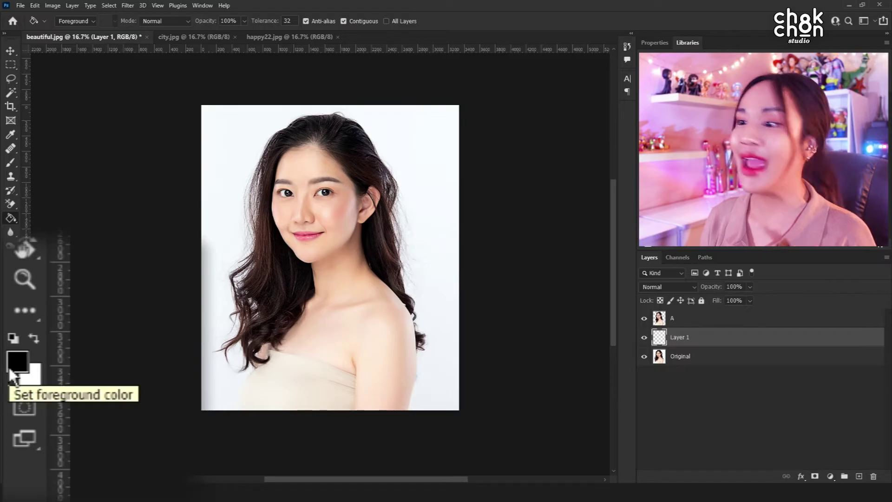
{"action": "left_click", "coordinate": [10, 367]}
{"action": "left_click", "coordinate": [338, 222]}
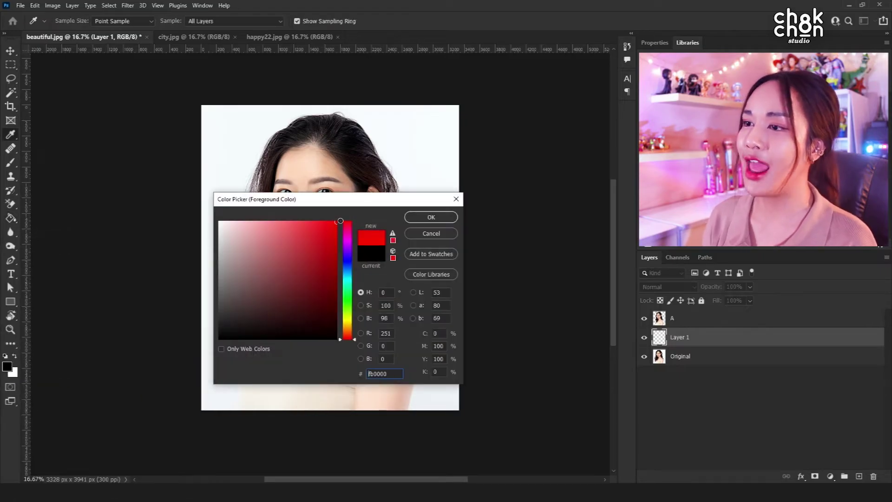
{"action": "left_click", "coordinate": [431, 217]}
{"action": "left_click", "coordinate": [248, 223]}
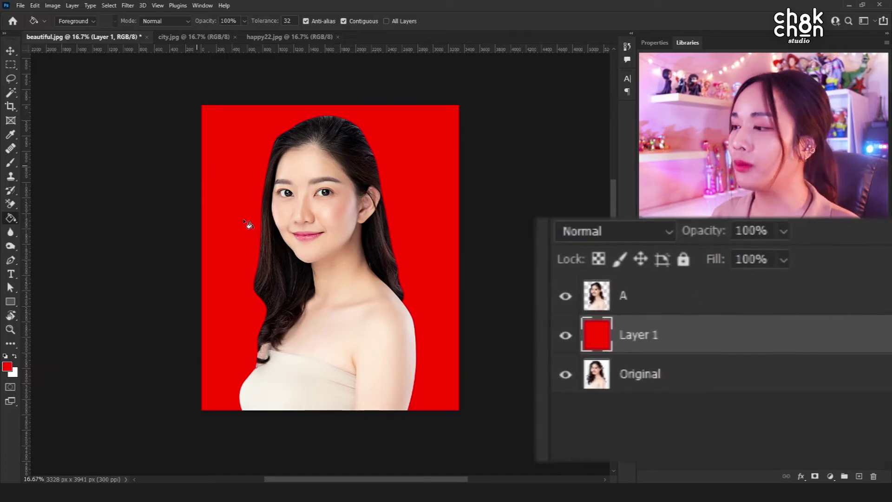
Step: Rename the red-filled layer as RED
{"action": "double_click", "coordinate": [639, 346]}
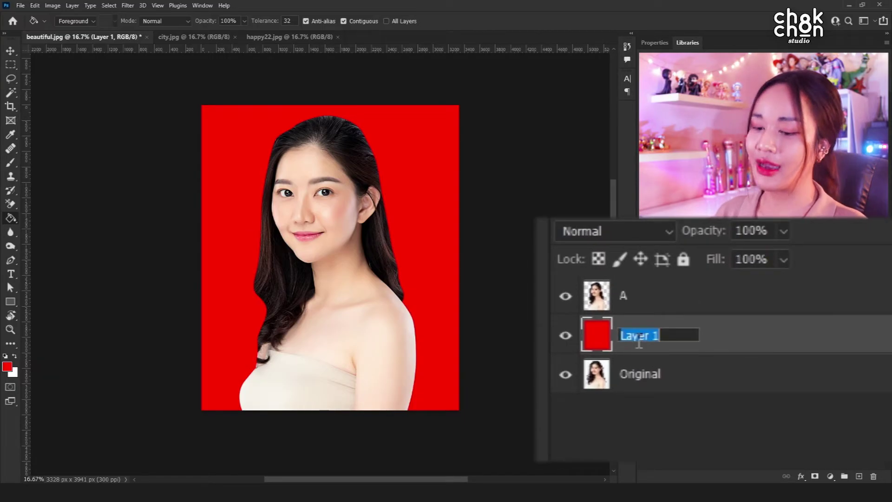
{"action": "type", "text": "RED"}
{"action": "key", "text": "Return"}
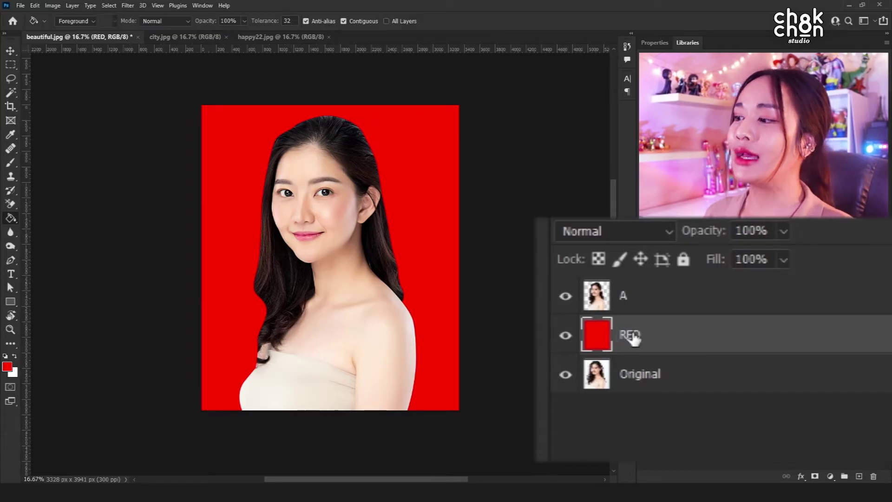
Step: Duplicate the Original layer and move the copy above RED, directly beneath layer A
{"action": "left_click", "coordinate": [679, 389]}
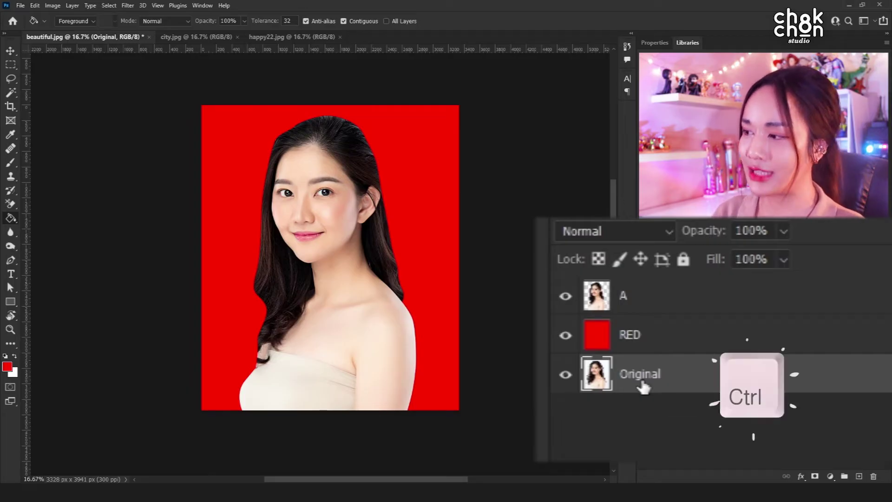
{"action": "key", "text": "ctrl+j"}
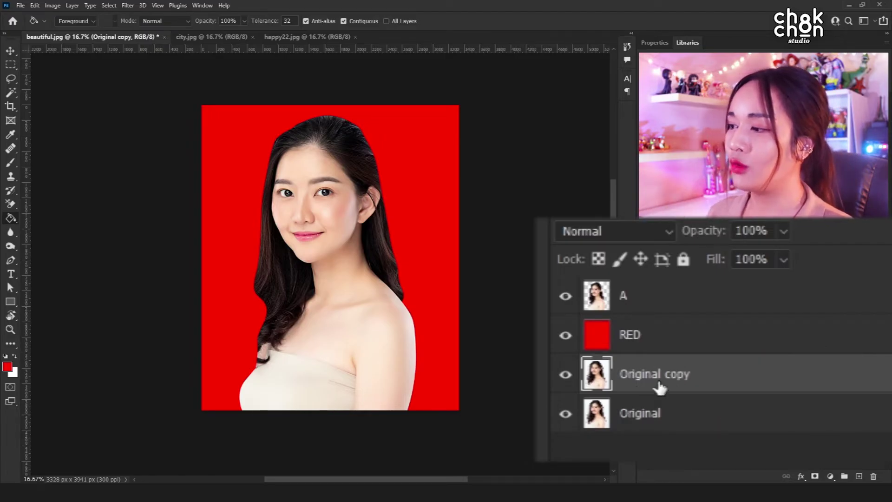
{"action": "left_click_drag", "start_coordinate": [658, 384], "coordinate": [619, 341]}
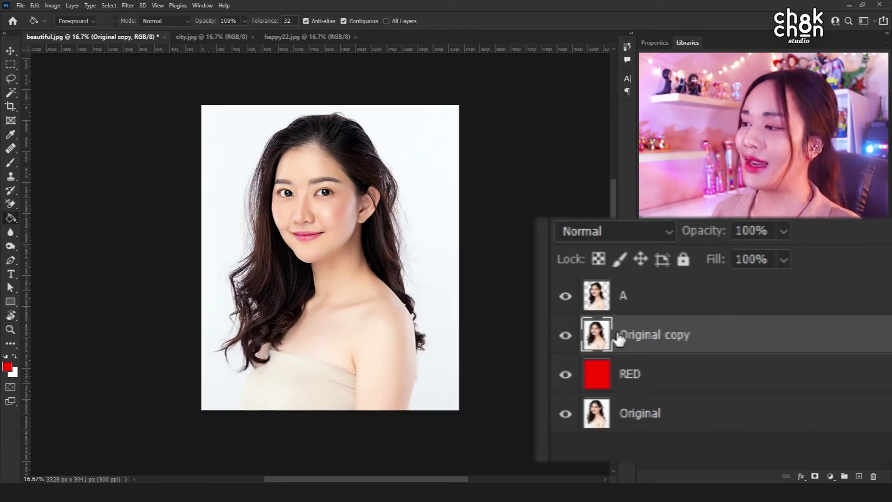
Step: Rename the duplicated photo layer as B
{"action": "double_click", "coordinate": [661, 338]}
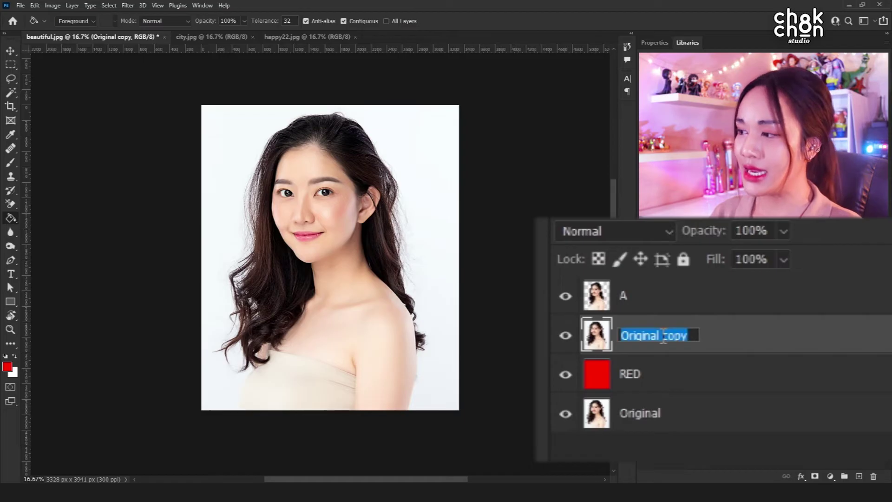
{"action": "type", "text": "B"}
{"action": "key", "text": "Return"}
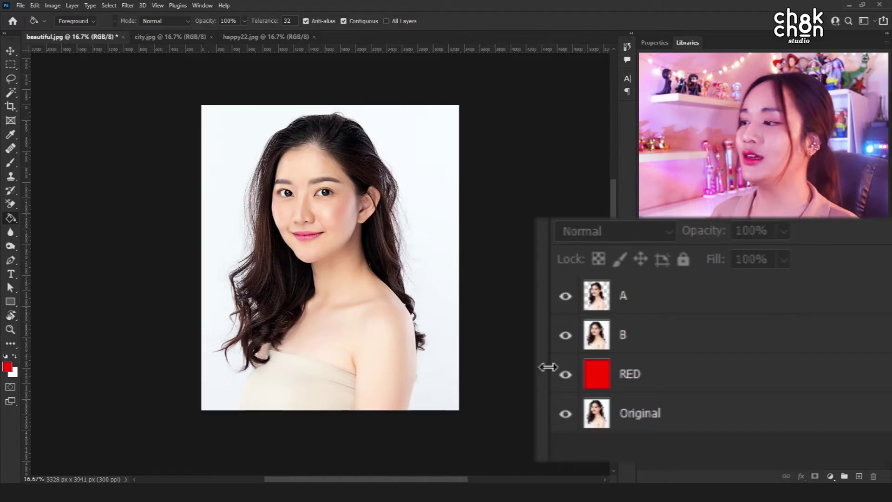
Step: Review the contents of layers A, B, RED and Original one at a time by showing each in isolation
{"action": "left_click", "coordinate": [564, 297], "text": "alt"}
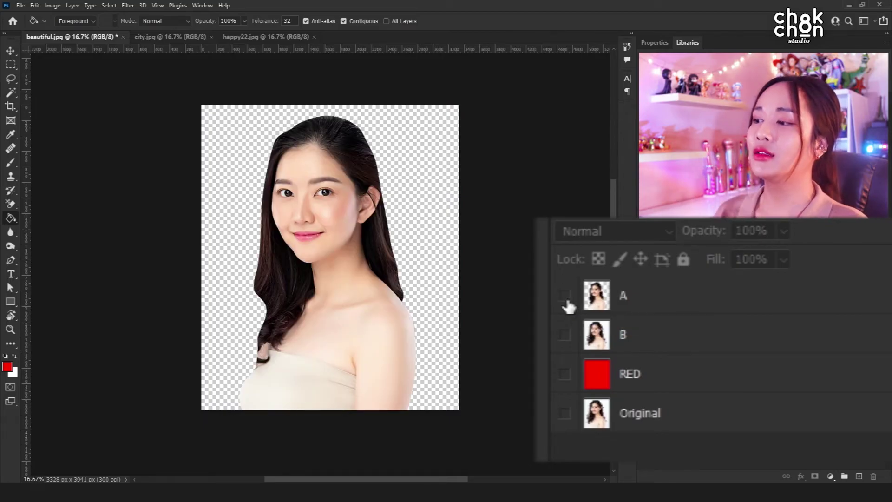
{"action": "left_click", "coordinate": [565, 296]}
{"action": "left_click", "coordinate": [564, 335]}
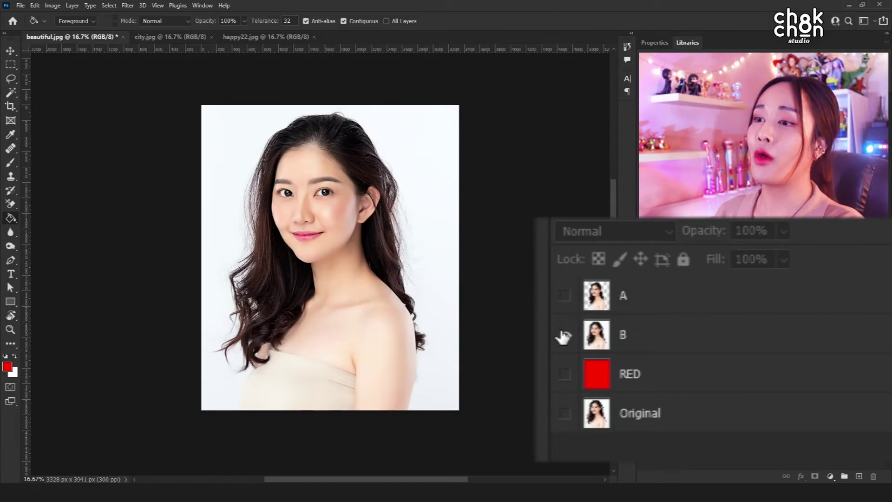
{"action": "left_click", "coordinate": [565, 336]}
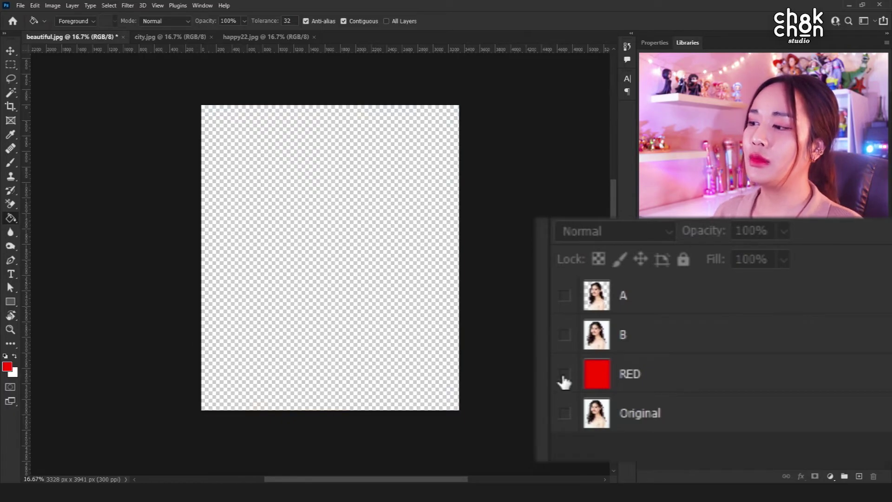
{"action": "left_click", "coordinate": [565, 376]}
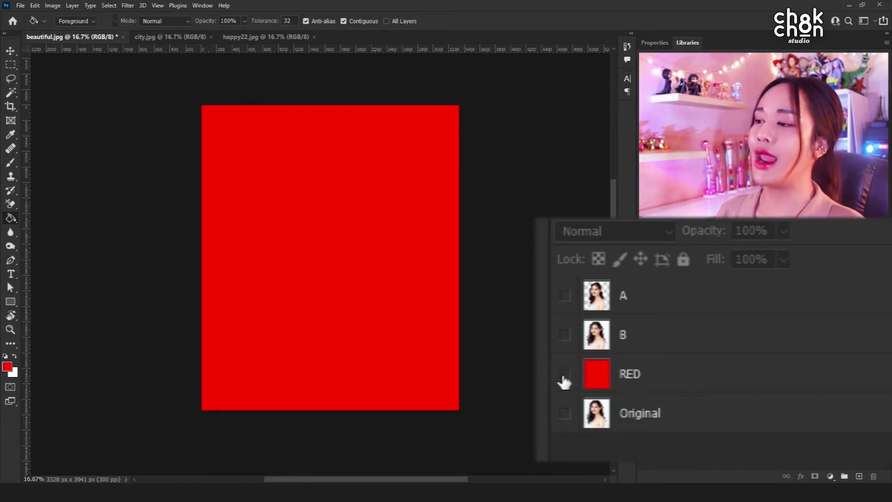
{"action": "left_click", "coordinate": [564, 375]}
{"action": "left_click", "coordinate": [565, 414]}
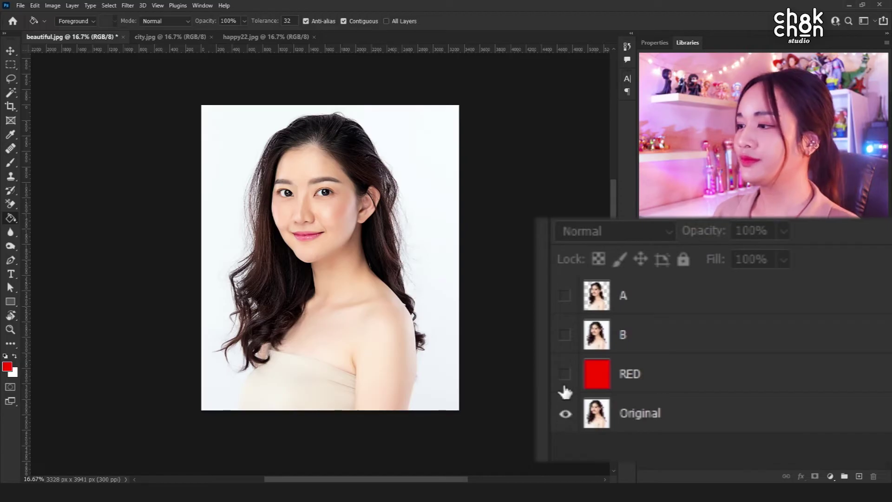
{"action": "left_click", "coordinate": [565, 415]}
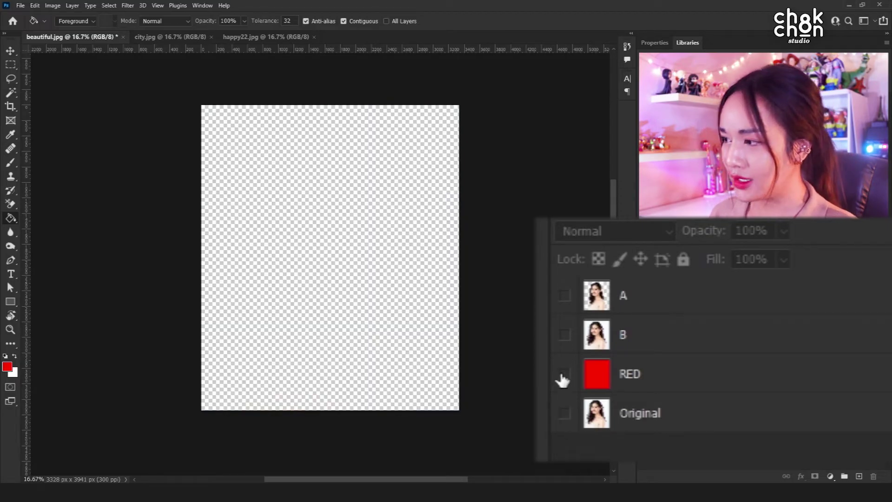
Step: Make only the RED and B layers visible and select layer B for editing
{"action": "left_click", "coordinate": [564, 375]}
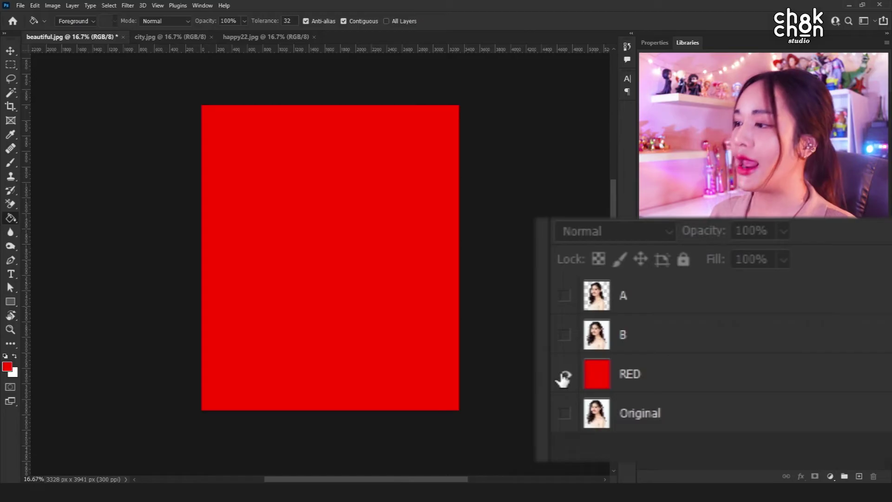
{"action": "left_click", "coordinate": [564, 335]}
{"action": "left_click", "coordinate": [671, 335]}
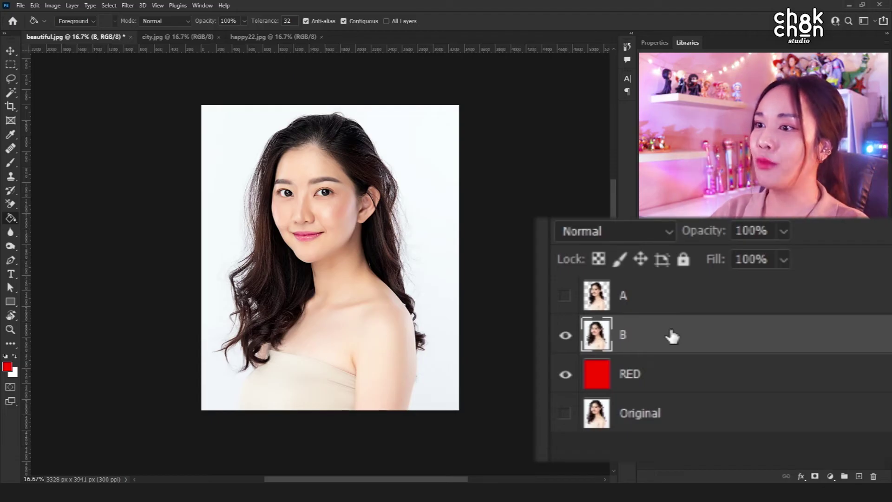
Step: Switch to the Background Eraser tool and set its limits to Discontiguous
{"action": "key", "text": "ctrl+plus"}
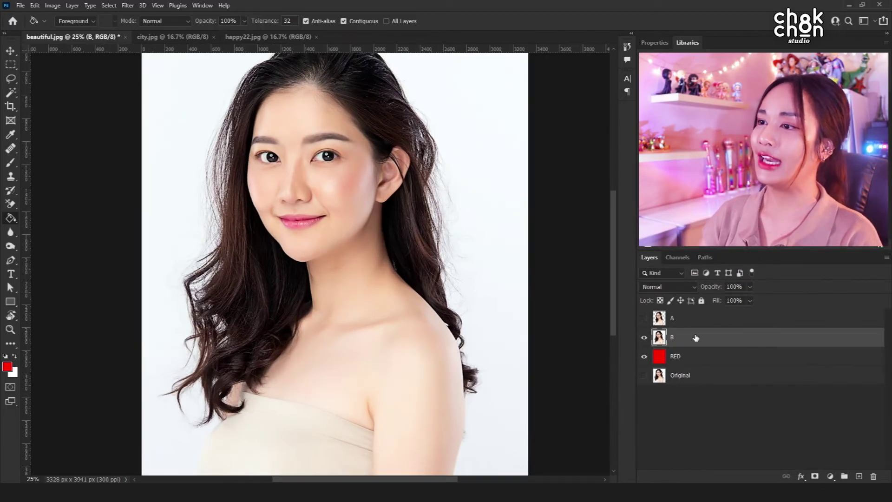
{"action": "key", "text": "ctrl+plus"}
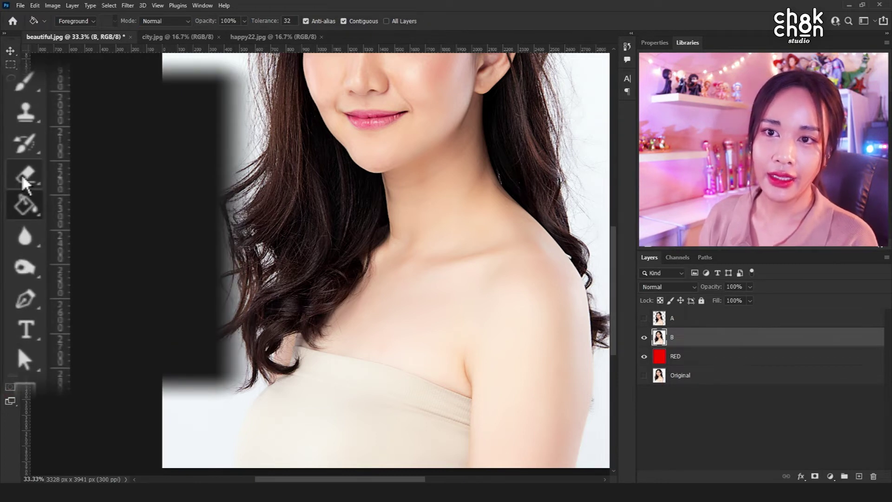
{"action": "left_click", "coordinate": [25, 182]}
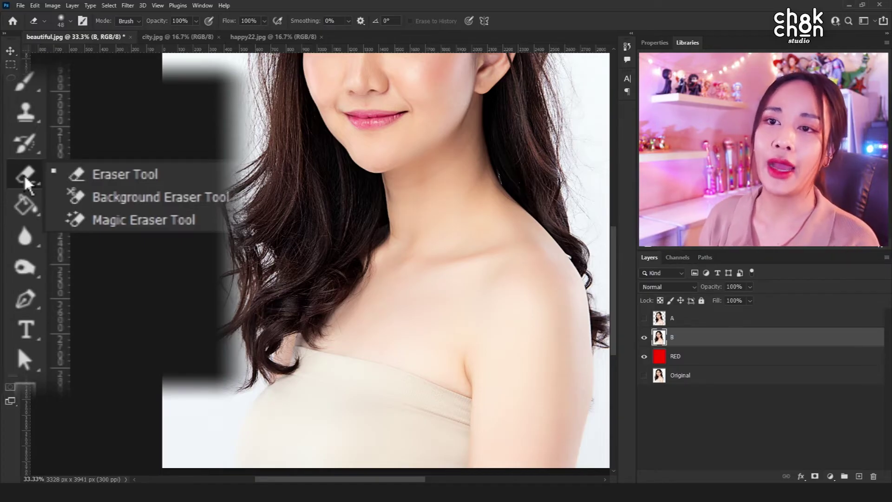
{"action": "left_click", "coordinate": [116, 203]}
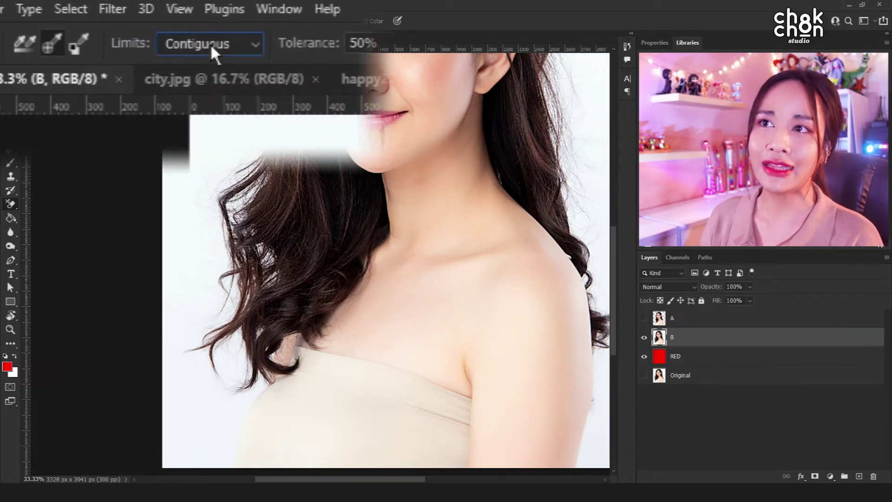
{"action": "left_click", "coordinate": [210, 44]}
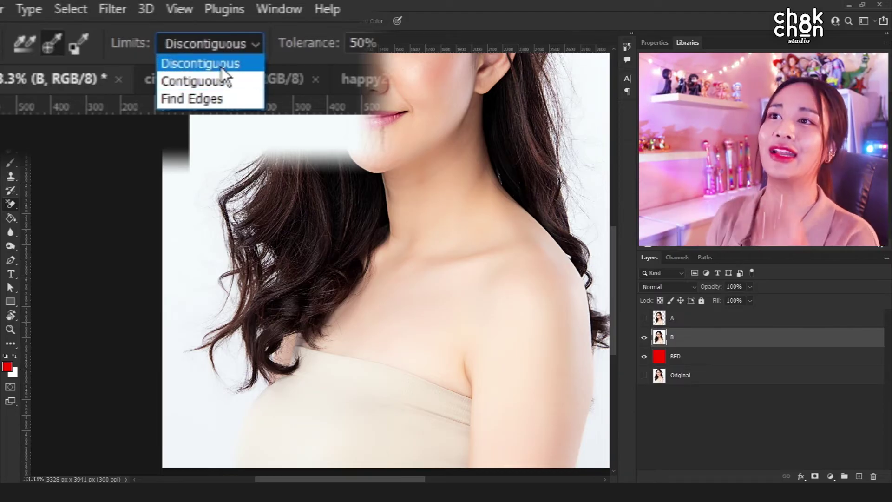
{"action": "left_click", "coordinate": [221, 65]}
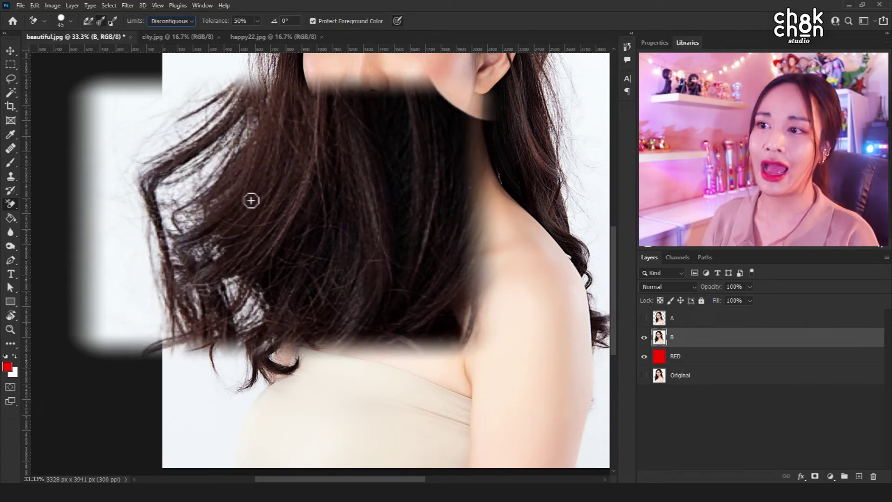
Step: Sample the dark brown hair as the protected foreground color and set the Background Eraser size to 165 px
{"action": "left_click", "coordinate": [250, 177], "text": "alt"}
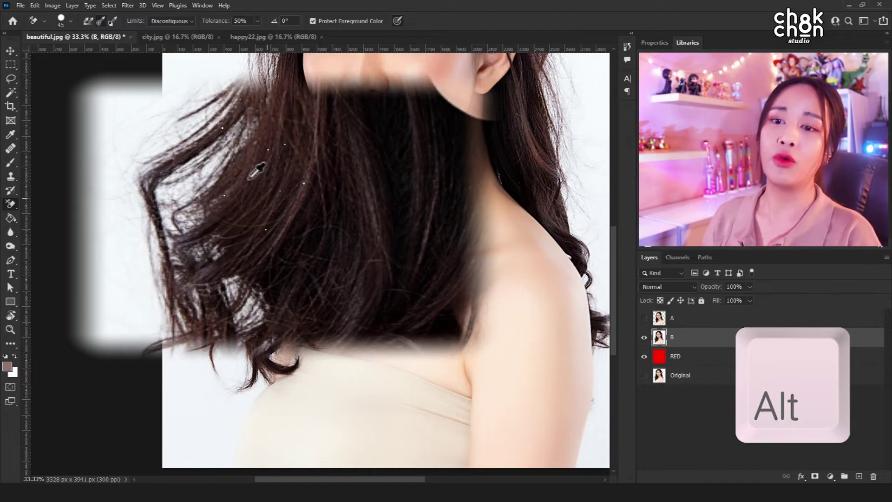
{"action": "left_click", "coordinate": [255, 177], "text": "alt"}
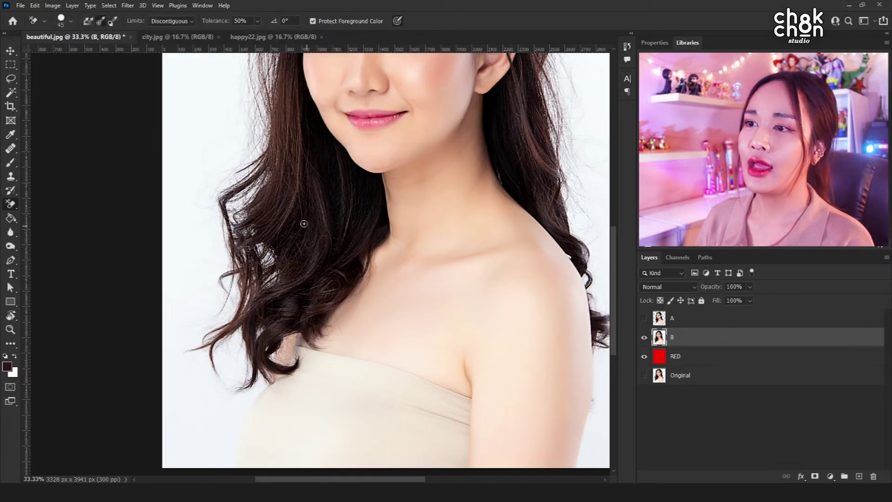
{"action": "right_click", "coordinate": [301, 196]}
{"action": "left_click_drag", "start_coordinate": [336, 219], "coordinate": [359, 220]}
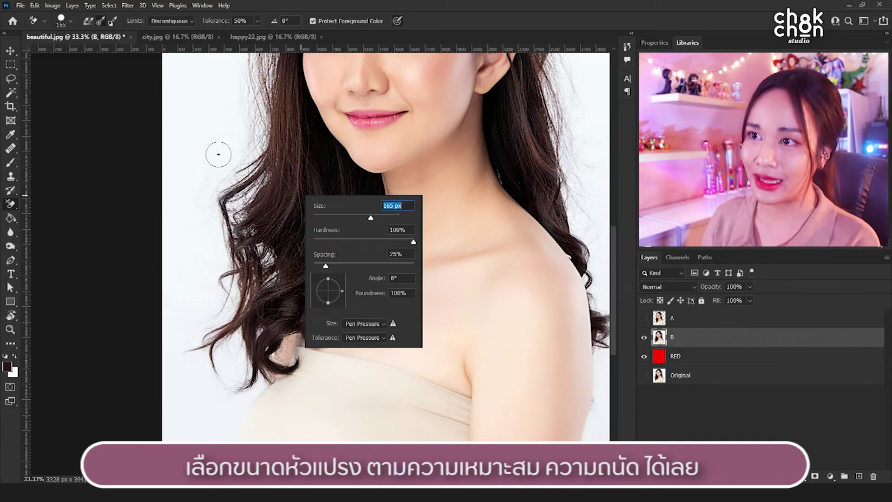
{"action": "key", "text": "Return"}
Step: Try erasing the white background along the outer edge of the wavy hair on layer B
{"action": "left_click_drag", "start_coordinate": [219, 152], "coordinate": [218, 181]}
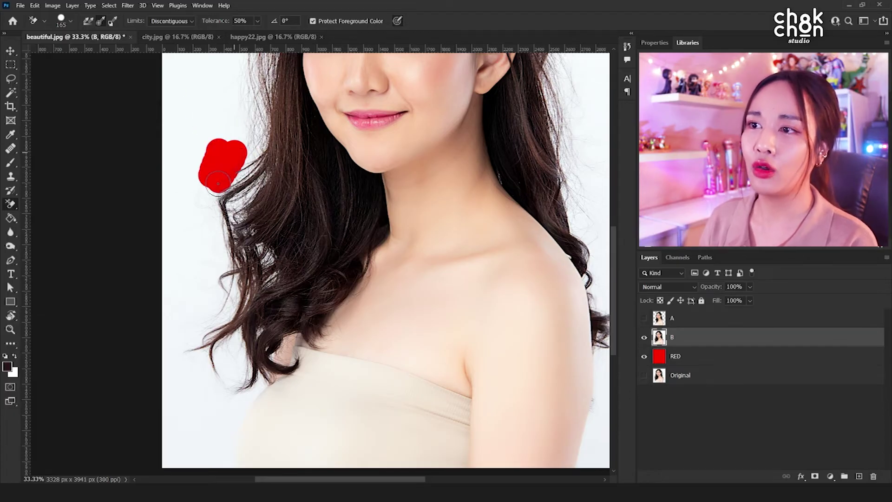
{"action": "mouse_move", "coordinate": [244, 154]}
{"action": "left_mouse_down"}
{"action": "mouse_move", "coordinate": [226, 183]}
{"action": "mouse_move", "coordinate": [249, 157]}
{"action": "mouse_move", "coordinate": [238, 214]}
{"action": "mouse_move", "coordinate": [262, 174]}
{"action": "mouse_move", "coordinate": [218, 187]}
{"action": "left_mouse_up"}
{"action": "left_click_drag", "start_coordinate": [223, 218], "coordinate": [212, 282]}
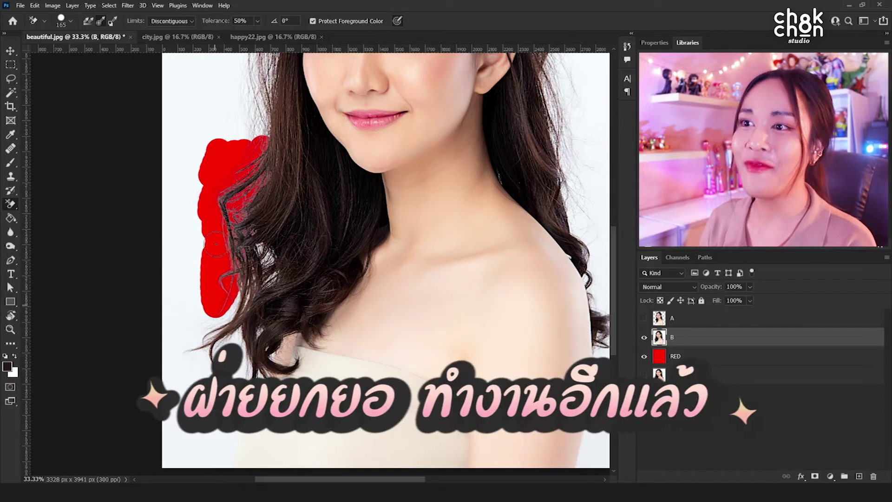
{"action": "scroll", "coordinate": [319, 293], "scroll_direction": "up", "scroll_amount": 1}
{"action": "left_click_drag", "start_coordinate": [319, 293], "coordinate": [364, 295]}
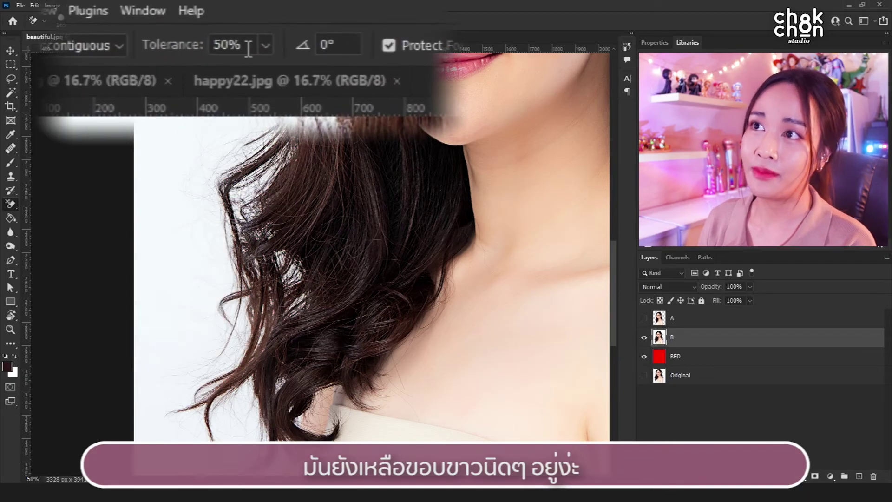
Step: Try erasing the background along the wavy hair on layer B with the Background Eraser tolerance at 90%
{"action": "key", "text": "BackSpace"}
{"action": "type", "text": "90"}
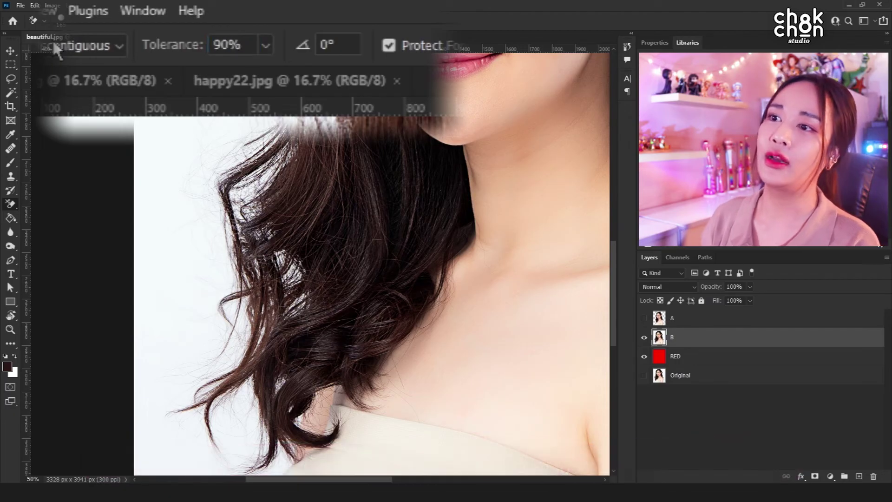
{"action": "mouse_move", "coordinate": [191, 144]}
{"action": "left_mouse_down"}
{"action": "mouse_move", "coordinate": [212, 139]}
{"action": "mouse_move", "coordinate": [223, 180]}
{"action": "mouse_move", "coordinate": [250, 130]}
{"action": "mouse_move", "coordinate": [230, 232]}
{"action": "mouse_move", "coordinate": [268, 133]}
{"action": "mouse_move", "coordinate": [259, 217]}
{"action": "mouse_move", "coordinate": [282, 131]}
{"action": "mouse_move", "coordinate": [267, 226]}
{"action": "mouse_move", "coordinate": [295, 137]}
{"action": "mouse_move", "coordinate": [288, 241]}
{"action": "mouse_move", "coordinate": [265, 282]}
{"action": "left_mouse_up"}
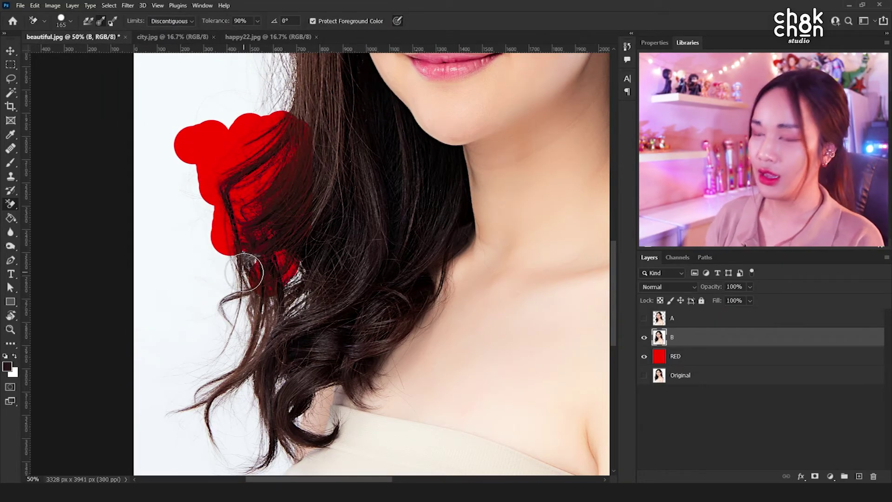
{"action": "key", "text": "ctrl+plus"}
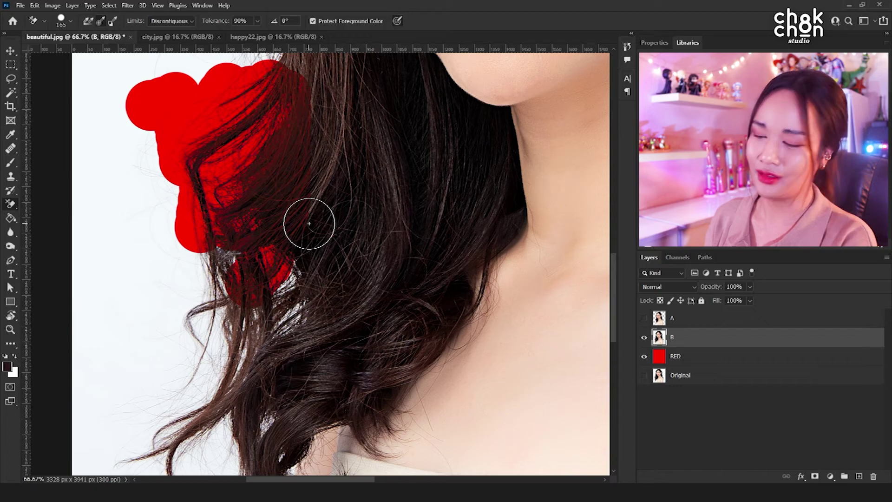
{"action": "key", "text": "ctrl+minus"}
{"action": "key", "text": "ctrl+minus"}
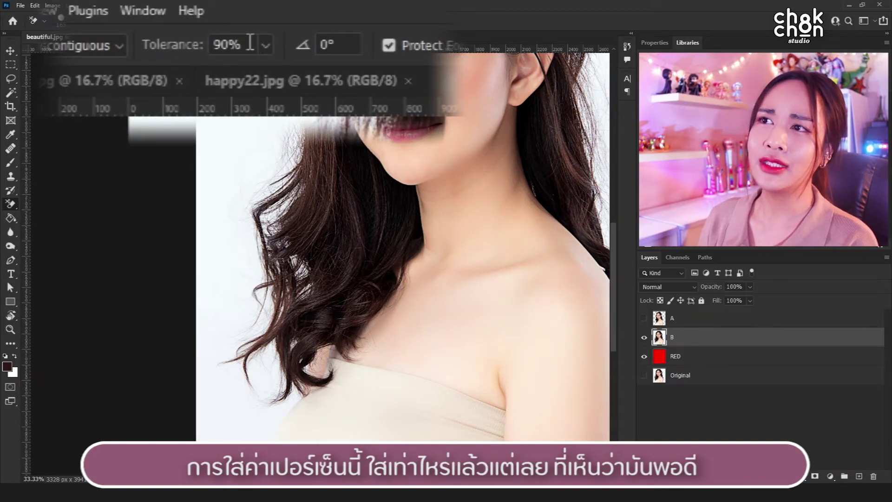
Step: Set the Background Eraser tolerance to 70% and erase the white background beside the wavy hair on the image's left side
{"action": "left_click", "coordinate": [251, 42]}
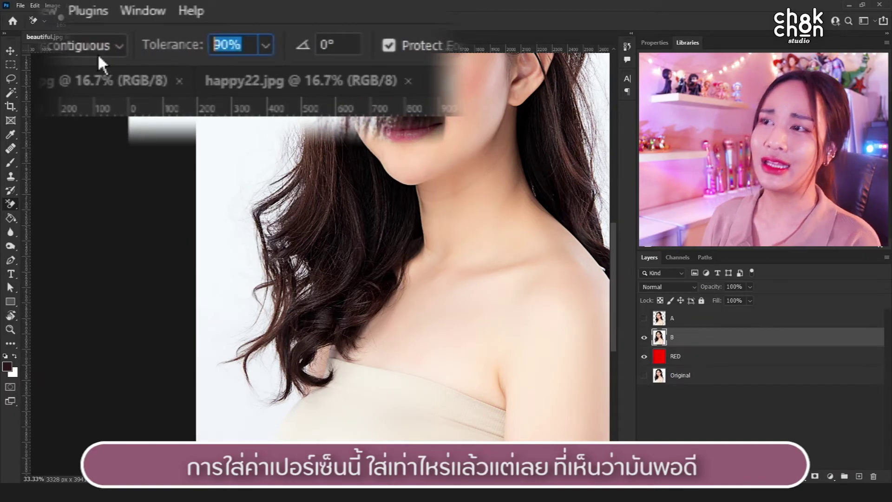
{"action": "type", "text": "70"}
{"action": "mouse_move", "coordinate": [253, 226]}
{"action": "left_mouse_down"}
{"action": "mouse_move", "coordinate": [228, 320]}
{"action": "mouse_move", "coordinate": [244, 351]}
{"action": "mouse_move", "coordinate": [274, 374]}
{"action": "mouse_move", "coordinate": [301, 302]}
{"action": "mouse_move", "coordinate": [291, 367]}
{"action": "mouse_move", "coordinate": [309, 375]}
{"action": "mouse_move", "coordinate": [349, 344]}
{"action": "left_mouse_up"}
{"action": "mouse_move", "coordinate": [261, 347]}
{"action": "left_mouse_down"}
{"action": "mouse_move", "coordinate": [223, 265]}
{"action": "mouse_move", "coordinate": [239, 177]}
{"action": "mouse_move", "coordinate": [260, 135]}
{"action": "mouse_move", "coordinate": [244, 188]}
{"action": "left_mouse_up"}
{"action": "scroll", "coordinate": [244, 188], "scroll_direction": "up", "scroll_amount": 5}
{"action": "mouse_move", "coordinate": [242, 288]}
{"action": "left_mouse_down"}
{"action": "mouse_move", "coordinate": [302, 116]}
{"action": "mouse_move", "coordinate": [205, 288]}
{"action": "left_mouse_up"}
{"action": "scroll", "coordinate": [279, 196], "scroll_direction": "up", "scroll_amount": 2}
{"action": "mouse_move", "coordinate": [288, 209]}
{"action": "left_mouse_down"}
{"action": "mouse_move", "coordinate": [327, 201]}
{"action": "mouse_move", "coordinate": [351, 137]}
{"action": "mouse_move", "coordinate": [275, 211]}
{"action": "left_mouse_up"}
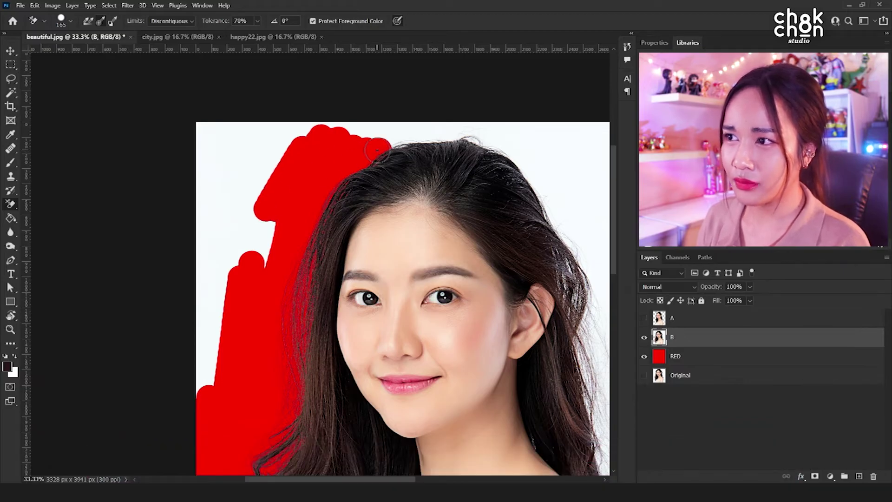
Step: Erase the white background around the crown of the head and along the upper edge of layer B
{"action": "mouse_move", "coordinate": [388, 141]}
{"action": "left_mouse_down"}
{"action": "mouse_move", "coordinate": [435, 135]}
{"action": "mouse_move", "coordinate": [288, 141]}
{"action": "left_mouse_up"}
{"action": "mouse_move", "coordinate": [439, 131]}
{"action": "left_mouse_down"}
{"action": "mouse_move", "coordinate": [486, 132]}
{"action": "mouse_move", "coordinate": [515, 149]}
{"action": "left_mouse_up"}
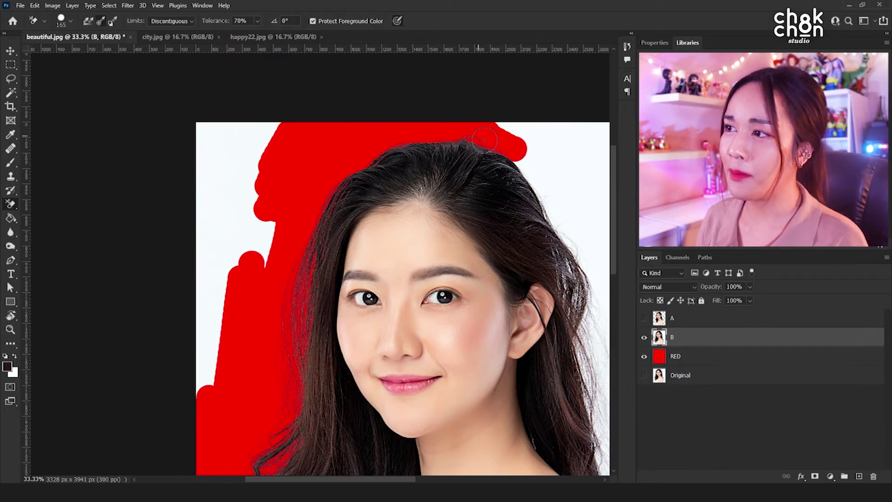
{"action": "left_click_drag", "start_coordinate": [531, 147], "coordinate": [576, 148]}
{"action": "mouse_move", "coordinate": [508, 123]}
{"action": "left_mouse_down"}
{"action": "mouse_move", "coordinate": [539, 218]}
{"action": "mouse_move", "coordinate": [553, 218]}
{"action": "mouse_move", "coordinate": [595, 140]}
{"action": "left_mouse_up"}
{"action": "left_click_drag", "start_coordinate": [471, 237], "coordinate": [297, 109]}
Step: Erase the white background along the hair on the image's right side, down past the shoulder and arm
{"action": "mouse_move", "coordinate": [460, 148]}
{"action": "left_mouse_down"}
{"action": "mouse_move", "coordinate": [387, 105]}
{"action": "mouse_move", "coordinate": [388, 119]}
{"action": "mouse_move", "coordinate": [376, 119]}
{"action": "mouse_move", "coordinate": [393, 144]}
{"action": "mouse_move", "coordinate": [394, 187]}
{"action": "mouse_move", "coordinate": [411, 190]}
{"action": "mouse_move", "coordinate": [429, 140]}
{"action": "mouse_move", "coordinate": [480, 138]}
{"action": "mouse_move", "coordinate": [483, 159]}
{"action": "mouse_move", "coordinate": [430, 132]}
{"action": "mouse_move", "coordinate": [418, 138]}
{"action": "mouse_move", "coordinate": [424, 131]}
{"action": "mouse_move", "coordinate": [458, 268]}
{"action": "mouse_move", "coordinate": [482, 286]}
{"action": "mouse_move", "coordinate": [494, 256]}
{"action": "mouse_move", "coordinate": [449, 235]}
{"action": "mouse_move", "coordinate": [428, 221]}
{"action": "left_mouse_up"}
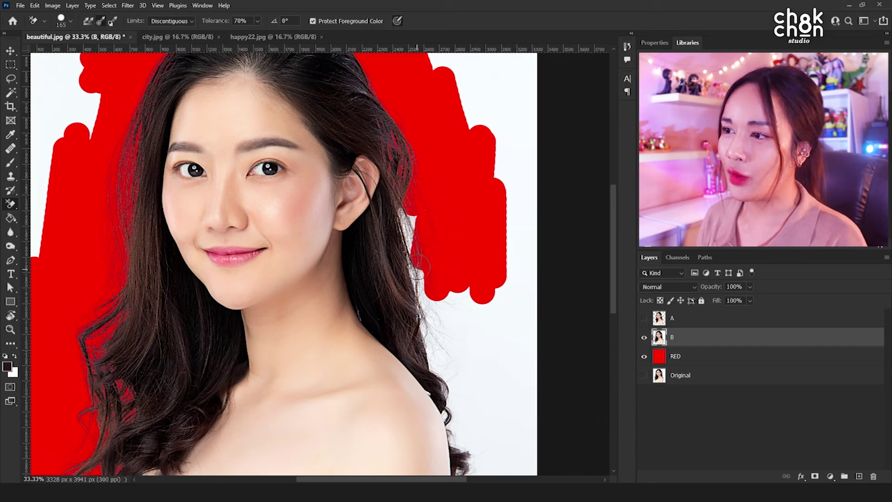
{"action": "mouse_move", "coordinate": [475, 326]}
{"action": "left_mouse_down"}
{"action": "mouse_move", "coordinate": [412, 251]}
{"action": "mouse_move", "coordinate": [399, 217]}
{"action": "left_mouse_up"}
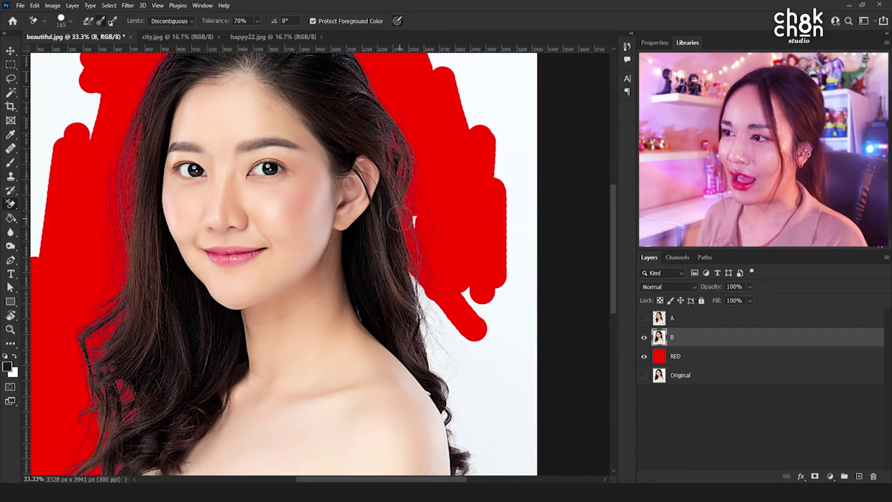
{"action": "mouse_move", "coordinate": [420, 271]}
{"action": "left_mouse_down"}
{"action": "mouse_move", "coordinate": [446, 335]}
{"action": "mouse_move", "coordinate": [454, 259]}
{"action": "mouse_move", "coordinate": [478, 327]}
{"action": "mouse_move", "coordinate": [492, 339]}
{"action": "mouse_move", "coordinate": [513, 315]}
{"action": "mouse_move", "coordinate": [513, 332]}
{"action": "mouse_move", "coordinate": [499, 331]}
{"action": "mouse_move", "coordinate": [442, 175]}
{"action": "left_mouse_up"}
{"action": "mouse_move", "coordinate": [452, 255]}
{"action": "left_mouse_down"}
{"action": "mouse_move", "coordinate": [429, 188]}
{"action": "mouse_move", "coordinate": [447, 196]}
{"action": "mouse_move", "coordinate": [465, 242]}
{"action": "mouse_move", "coordinate": [450, 260]}
{"action": "mouse_move", "coordinate": [413, 173]}
{"action": "mouse_move", "coordinate": [381, 161]}
{"action": "mouse_move", "coordinate": [389, 191]}
{"action": "mouse_move", "coordinate": [370, 172]}
{"action": "mouse_move", "coordinate": [384, 209]}
{"action": "mouse_move", "coordinate": [375, 204]}
{"action": "mouse_move", "coordinate": [396, 247]}
{"action": "mouse_move", "coordinate": [378, 235]}
{"action": "mouse_move", "coordinate": [399, 276]}
{"action": "mouse_move", "coordinate": [402, 332]}
{"action": "mouse_move", "coordinate": [409, 322]}
{"action": "mouse_move", "coordinate": [383, 261]}
{"action": "left_mouse_up"}
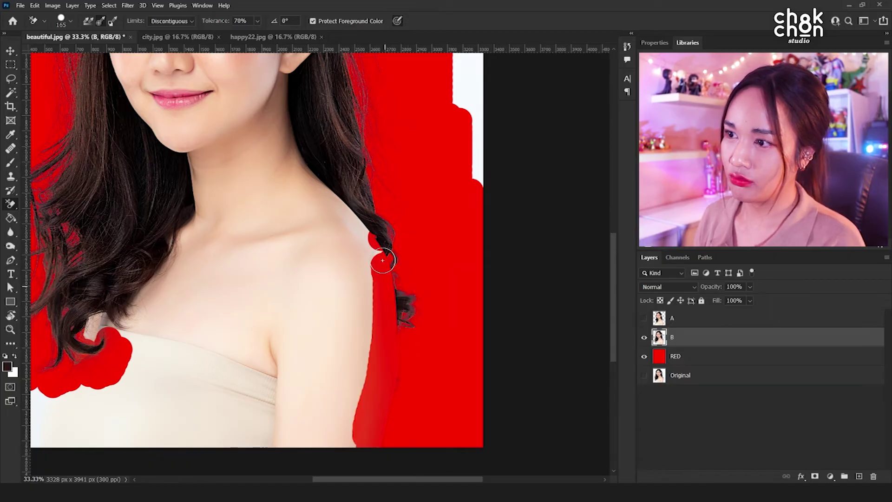
{"action": "left_click_drag", "start_coordinate": [449, 159], "coordinate": [477, 175]}
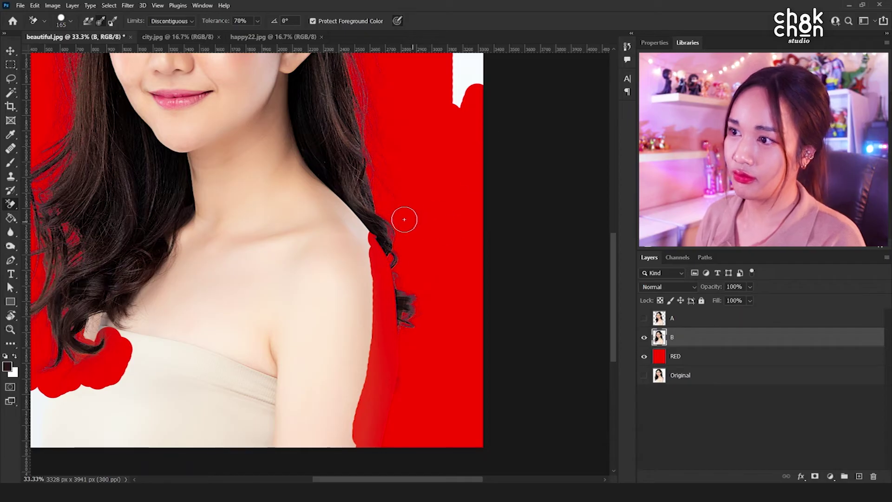
Step: Draw a loose Lasso selection around the woman's head, hair and upper chest on layer B
{"action": "scroll", "coordinate": [384, 237], "scroll_direction": "down", "scroll_amount": 1}
{"action": "scroll", "coordinate": [373, 243], "scroll_direction": "up", "scroll_amount": 2}
{"action": "scroll", "coordinate": [389, 280], "scroll_direction": "down", "scroll_amount": 1}
{"action": "scroll", "coordinate": [389, 280], "scroll_direction": "up", "scroll_amount": 1}
{"action": "scroll", "coordinate": [390, 280], "scroll_direction": "down", "scroll_amount": 1}
{"action": "scroll", "coordinate": [390, 280], "scroll_direction": "up", "scroll_amount": 1}
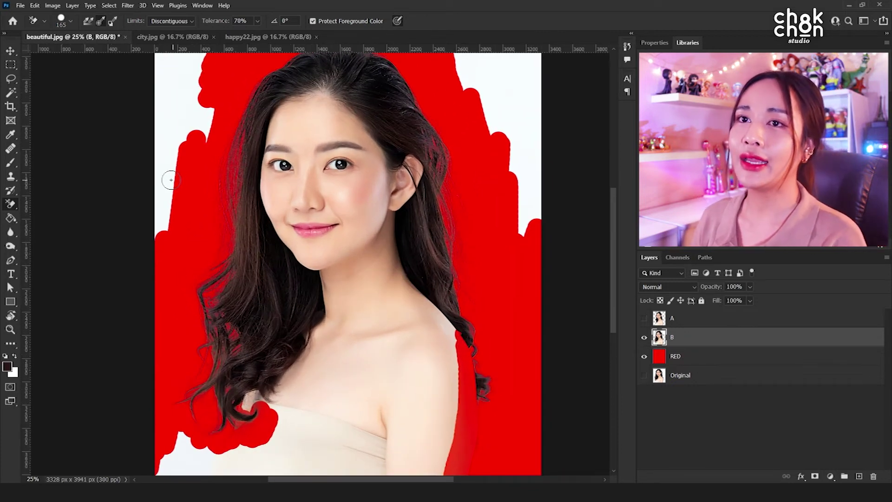
{"action": "right_click", "coordinate": [11, 80]}
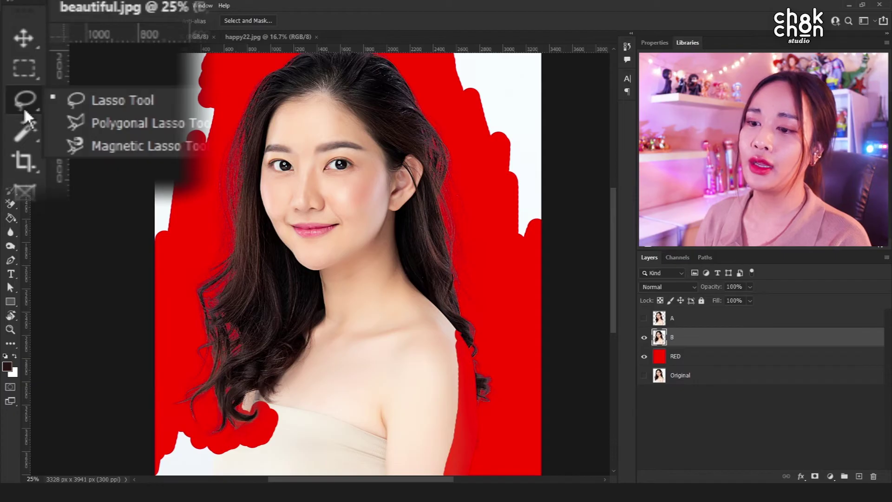
{"action": "left_click_drag", "start_coordinate": [282, 411], "coordinate": [220, 443]}
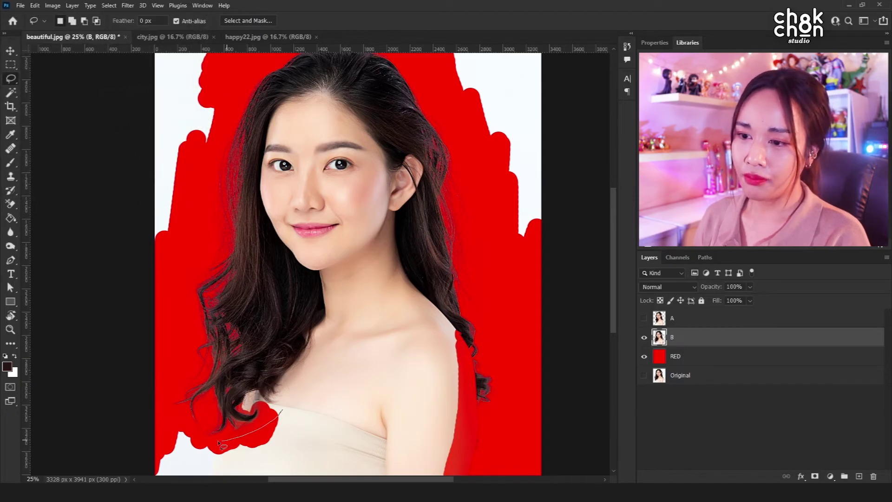
{"action": "mouse_move", "coordinate": [188, 364]}
{"action": "left_mouse_down"}
{"action": "mouse_move", "coordinate": [186, 316]}
{"action": "mouse_move", "coordinate": [234, 123]}
{"action": "mouse_move", "coordinate": [412, 86]}
{"action": "mouse_move", "coordinate": [500, 408]}
{"action": "mouse_move", "coordinate": [428, 407]}
{"action": "mouse_move", "coordinate": [321, 381]}
{"action": "left_mouse_up"}
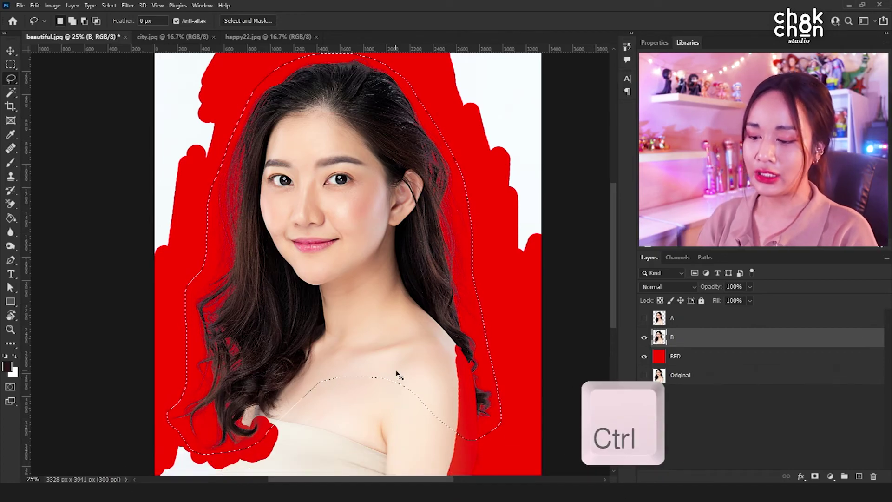
Step: Invert the selection, delete everything outside the head and hair outline on layer B, and deselect
{"action": "key", "text": "ctrl+shift+i"}
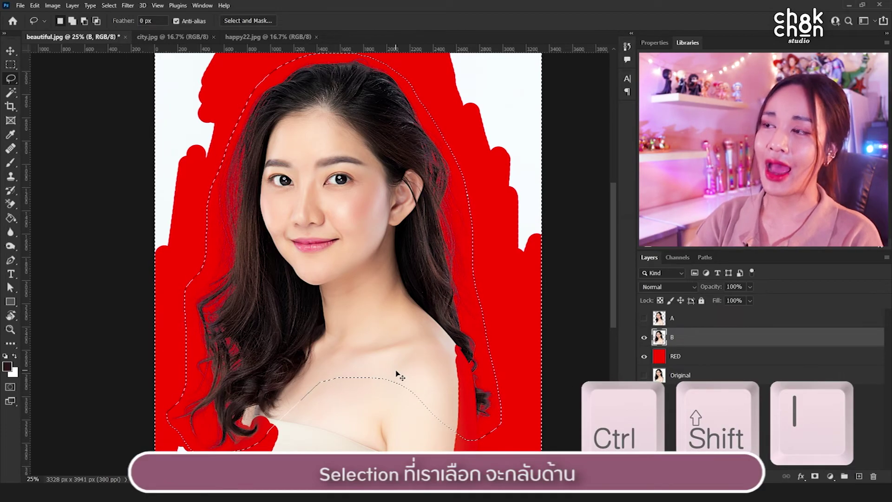
{"action": "key", "text": "Delete"}
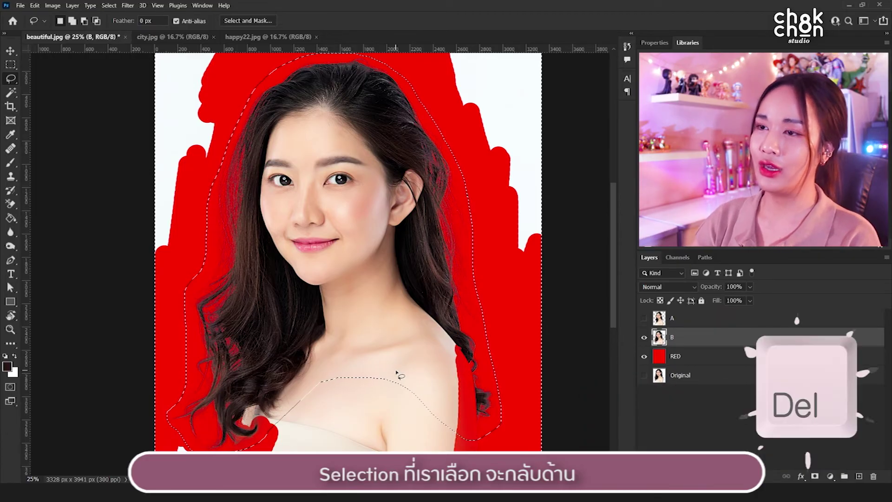
{"action": "left_click", "coordinate": [399, 375]}
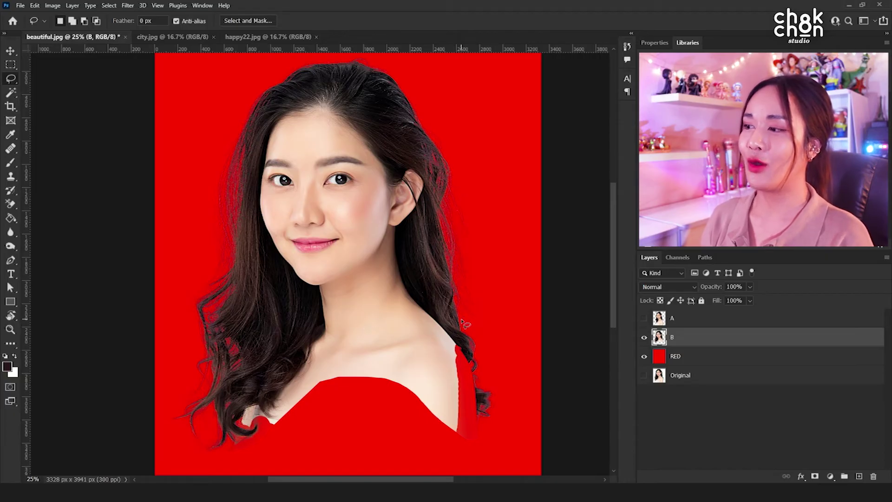
Step: Show layer A, hide layer B, and select layer A for editing
{"action": "left_click", "coordinate": [644, 319]}
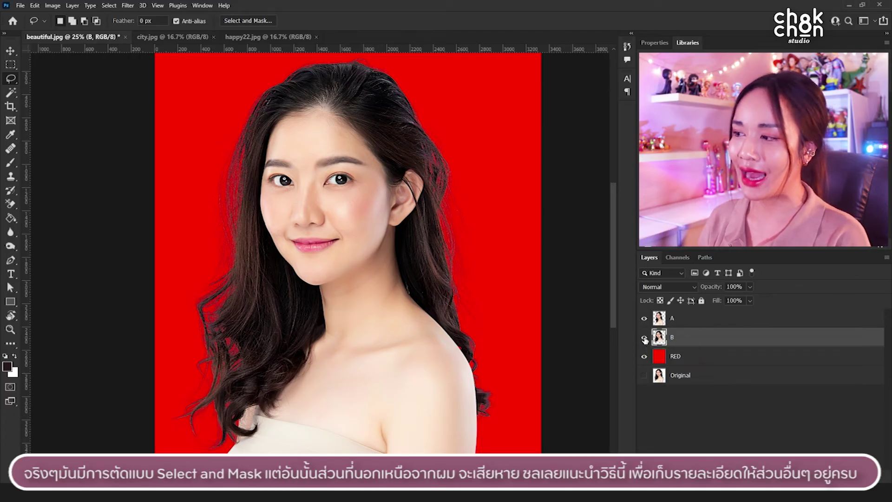
{"action": "left_click", "coordinate": [644, 339]}
{"action": "left_click", "coordinate": [688, 322]}
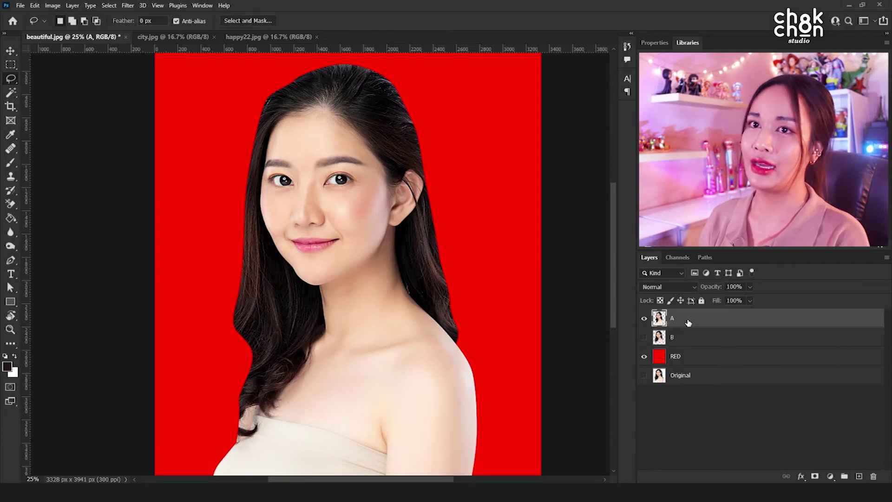
Step: Switch to the regular Eraser with a soft round brush at 0% hardness and set its size to 165 px
{"action": "left_click", "coordinate": [11, 204]}
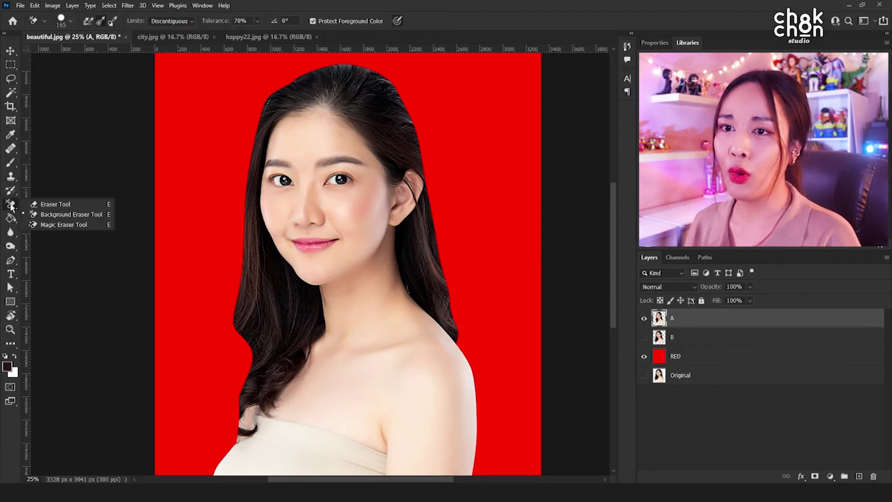
{"action": "left_click", "coordinate": [44, 203]}
{"action": "right_click", "coordinate": [249, 249]}
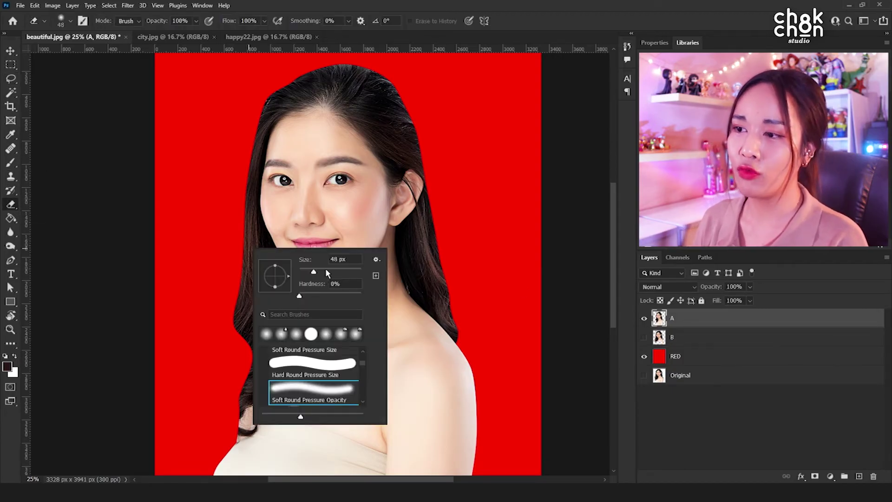
{"action": "left_click", "coordinate": [324, 269]}
{"action": "left_click_drag", "start_coordinate": [328, 274], "coordinate": [334, 273]}
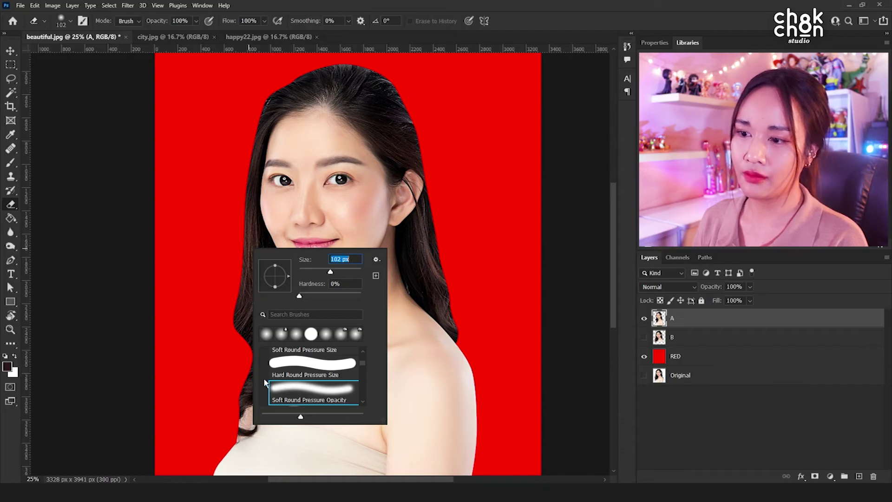
{"action": "key", "text": "Return"}
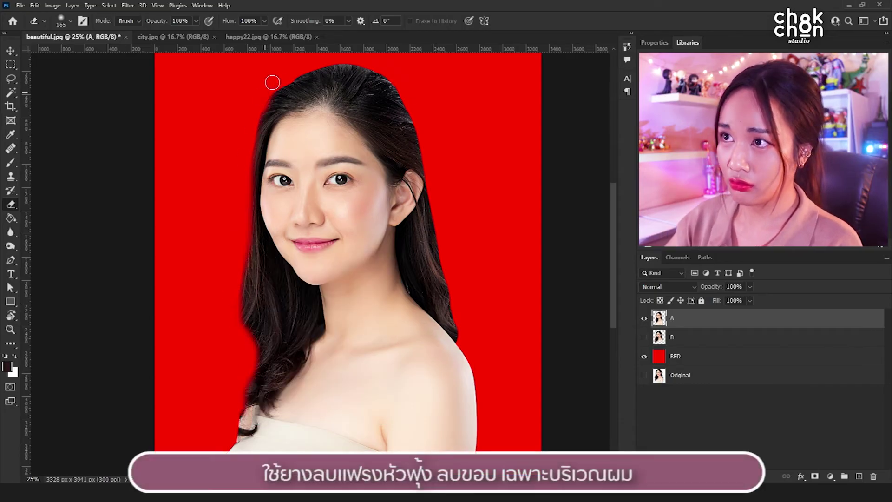
Step: Soften the outer hair edges on layer A with the soft Eraser and make layer B visible again
{"action": "mouse_move", "coordinate": [262, 100]}
{"action": "left_mouse_down"}
{"action": "mouse_move", "coordinate": [344, 62]}
{"action": "mouse_move", "coordinate": [381, 71]}
{"action": "mouse_move", "coordinate": [415, 117]}
{"action": "mouse_move", "coordinate": [423, 160]}
{"action": "left_mouse_up"}
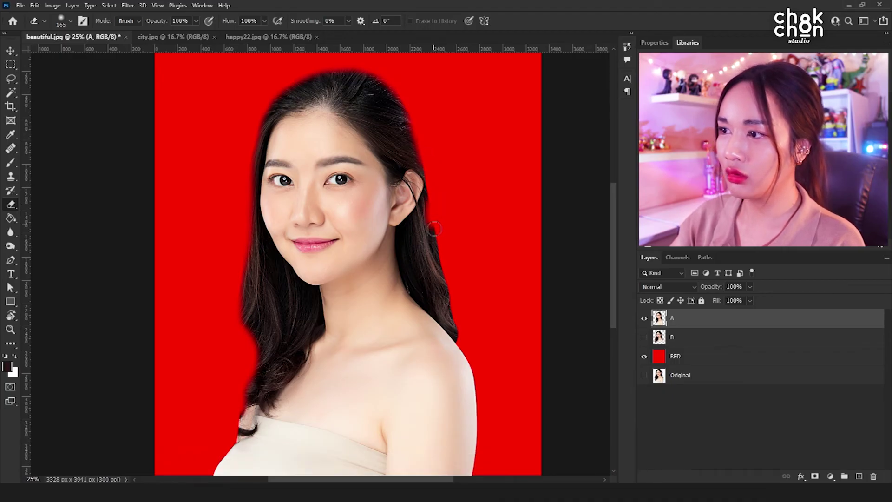
{"action": "left_click", "coordinate": [645, 339]}
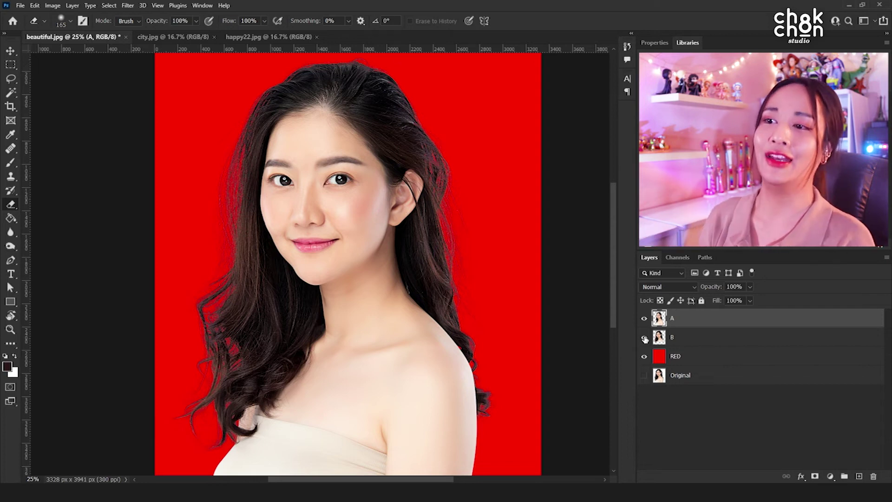
{"action": "key", "text": "ctrl+minus"}
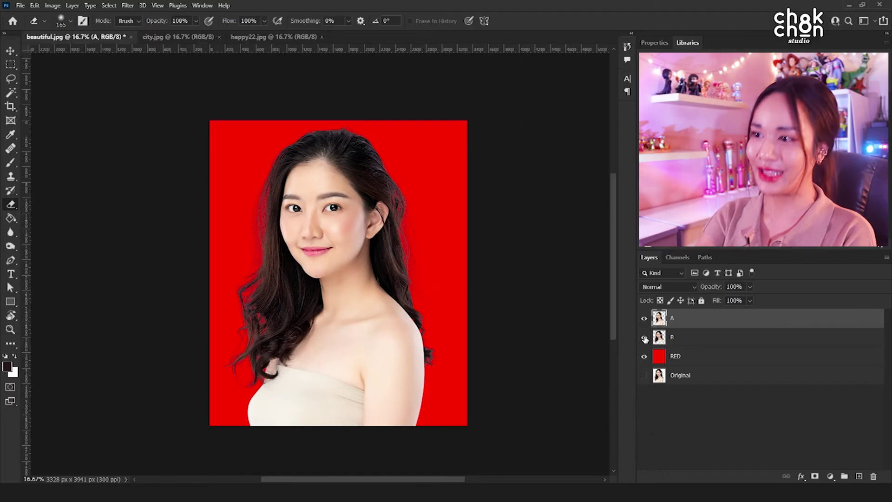
Step: Merge layers A and B and place the merged cutout over the park background in city.jpg
{"action": "left_click", "coordinate": [690, 320], "text": "ctrl"}
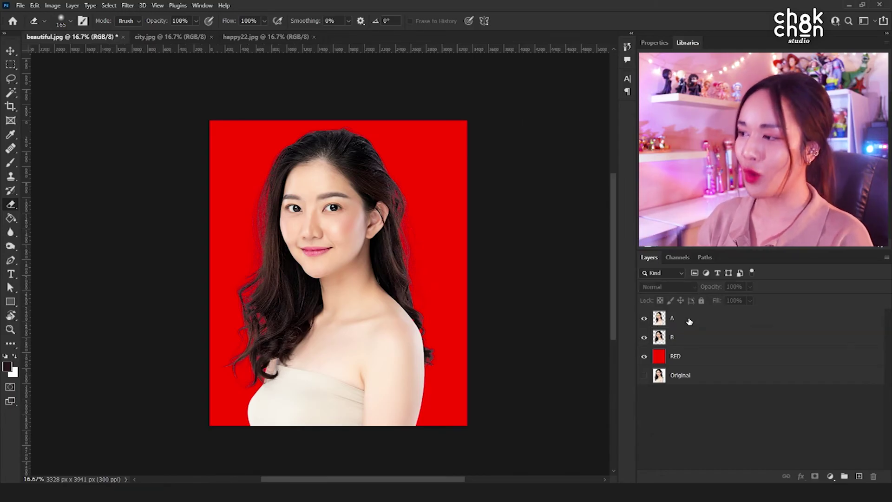
{"action": "left_click", "coordinate": [689, 326]}
{"action": "left_click", "coordinate": [693, 342], "text": "ctrl"}
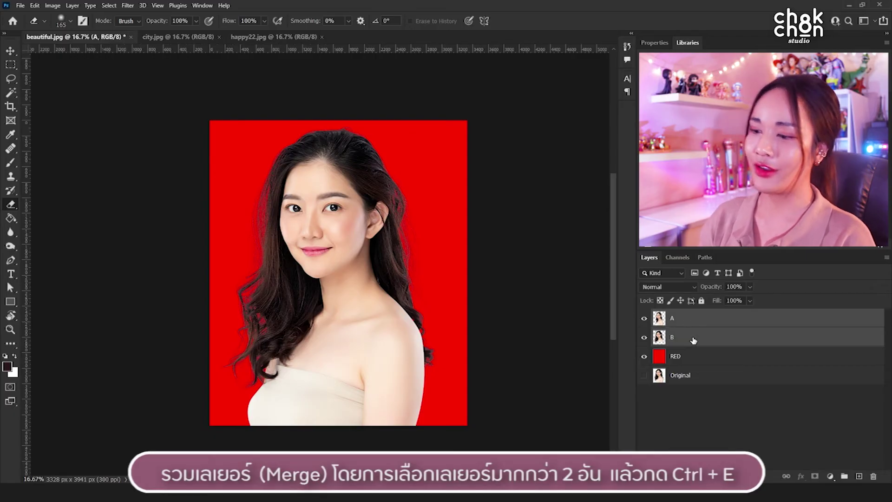
{"action": "key", "text": "ctrl+e"}
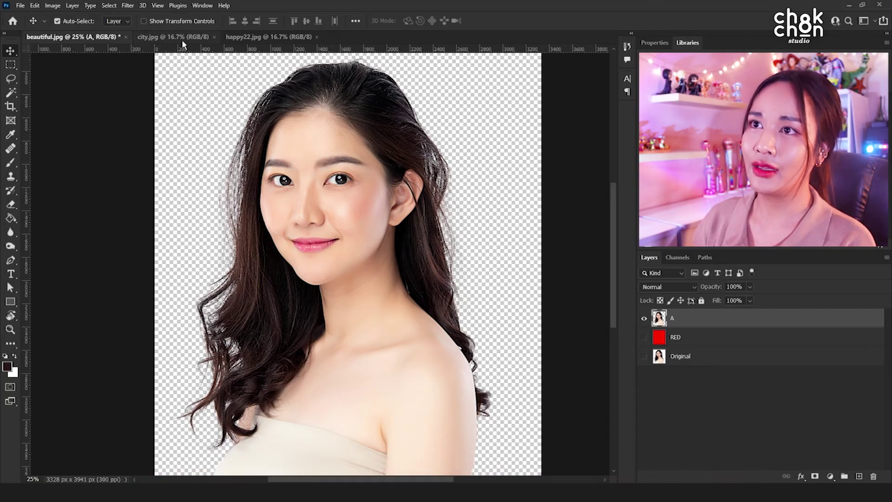
{"action": "left_click_drag", "start_coordinate": [325, 148], "coordinate": [319, 280]}
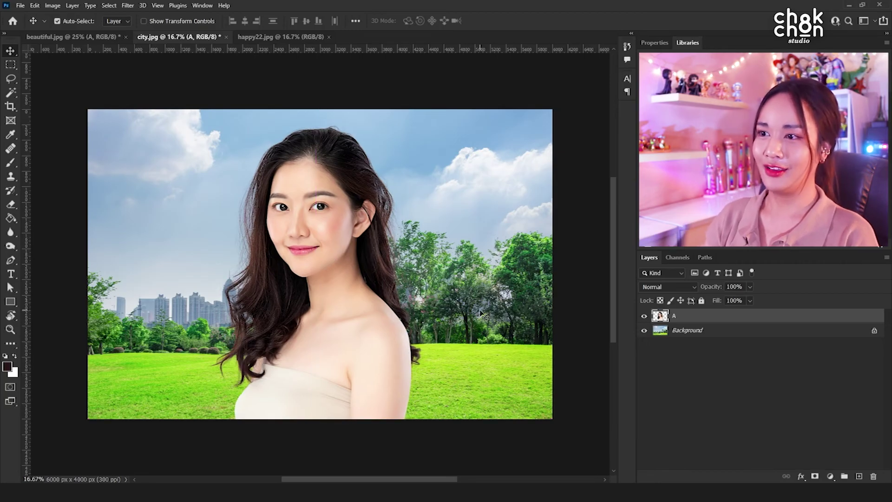
Step: Examine the hair edges of the cutout up close against the city.jpg background, from the curls to the crown
{"action": "key", "text": "ctrl+plus"}
{"action": "key", "text": "ctrl+plus"}
{"action": "key", "text": "ctrl+plus"}
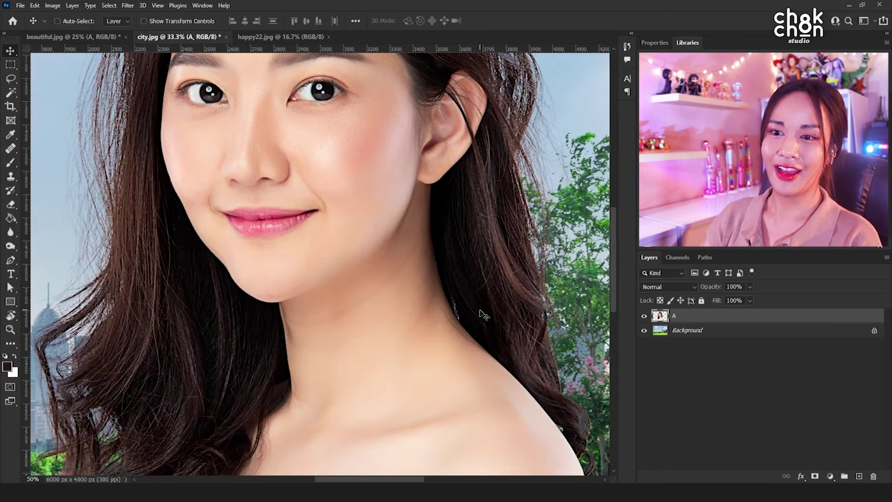
{"action": "left_click_drag", "start_coordinate": [256, 396], "coordinate": [448, 194]}
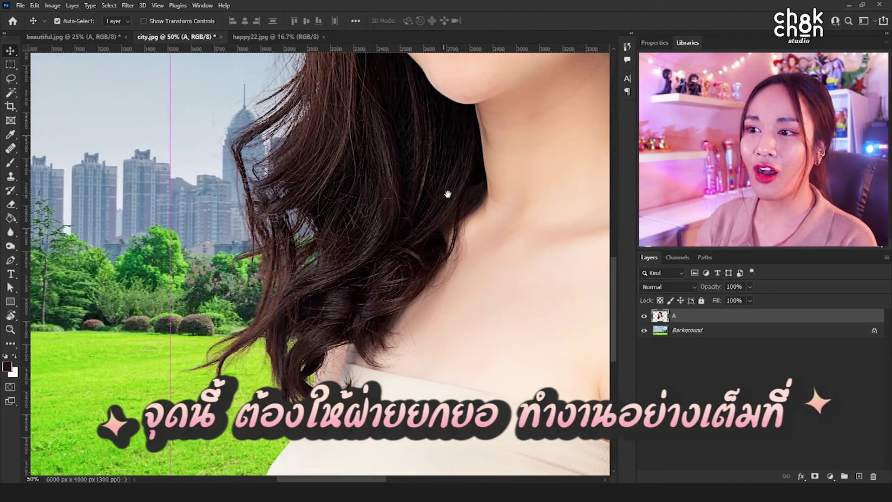
{"action": "key", "text": "ctrl+plus"}
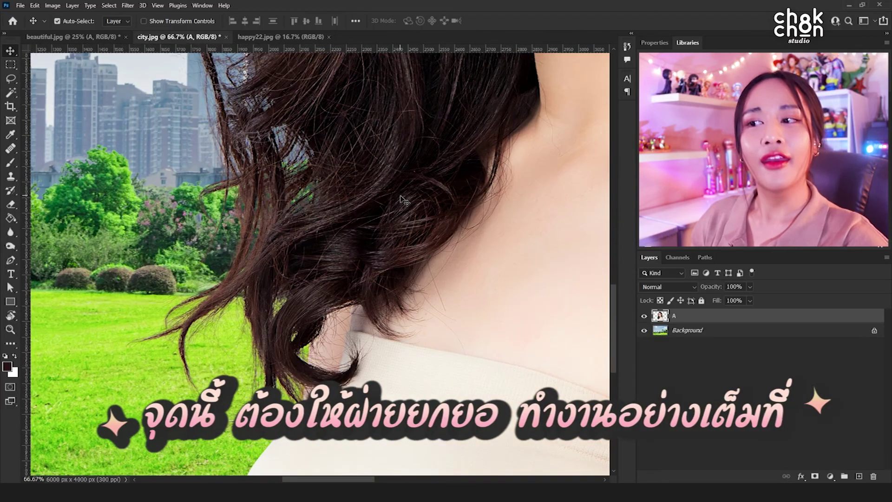
{"action": "left_click_drag", "start_coordinate": [375, 118], "coordinate": [419, 273]}
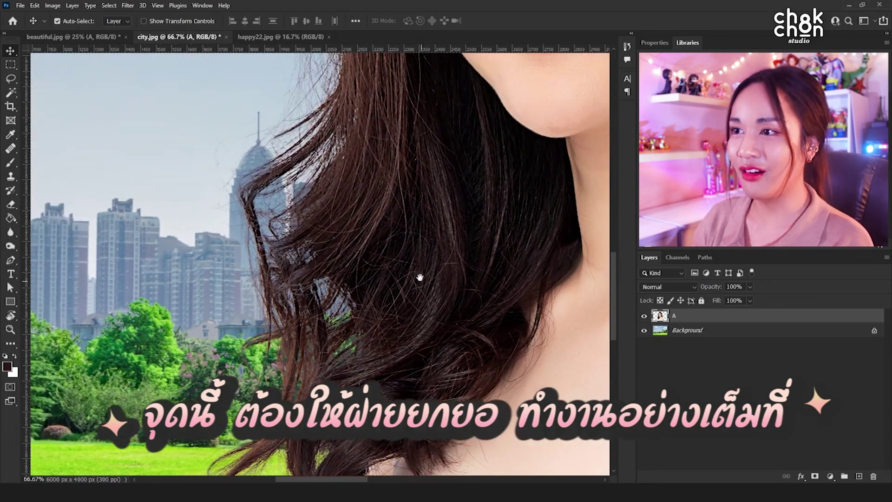
{"action": "left_click_drag", "start_coordinate": [398, 121], "coordinate": [416, 235]}
{"action": "left_click_drag", "start_coordinate": [429, 145], "coordinate": [419, 258]}
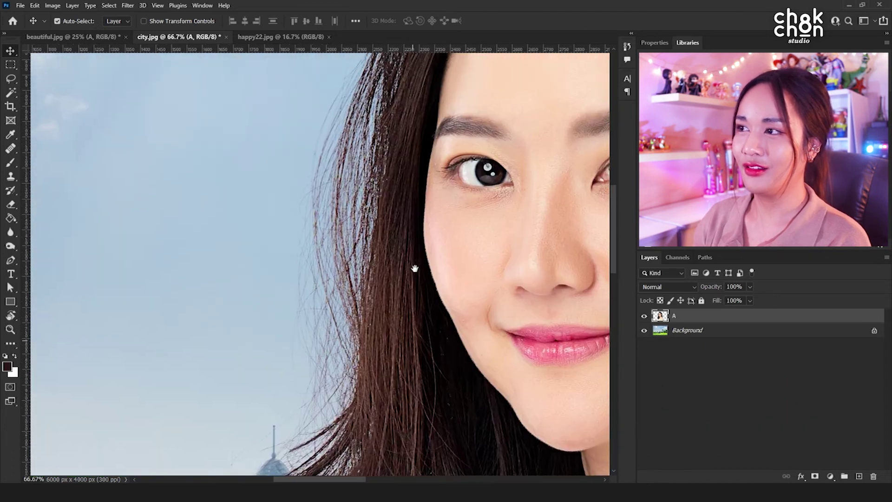
{"action": "left_click_drag", "start_coordinate": [478, 55], "coordinate": [362, 233]}
{"action": "mouse_move", "coordinate": [488, 194]}
{"action": "left_mouse_down"}
{"action": "mouse_move", "coordinate": [308, 189]}
{"action": "mouse_move", "coordinate": [314, 219]}
{"action": "left_mouse_up"}
{"action": "left_click_drag", "start_coordinate": [474, 259], "coordinate": [399, 203]}
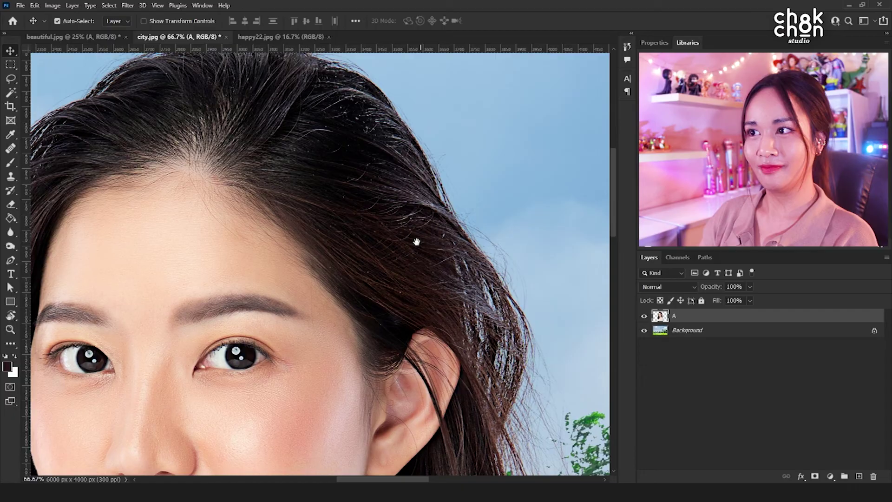
{"action": "left_click_drag", "start_coordinate": [414, 241], "coordinate": [385, 239]}
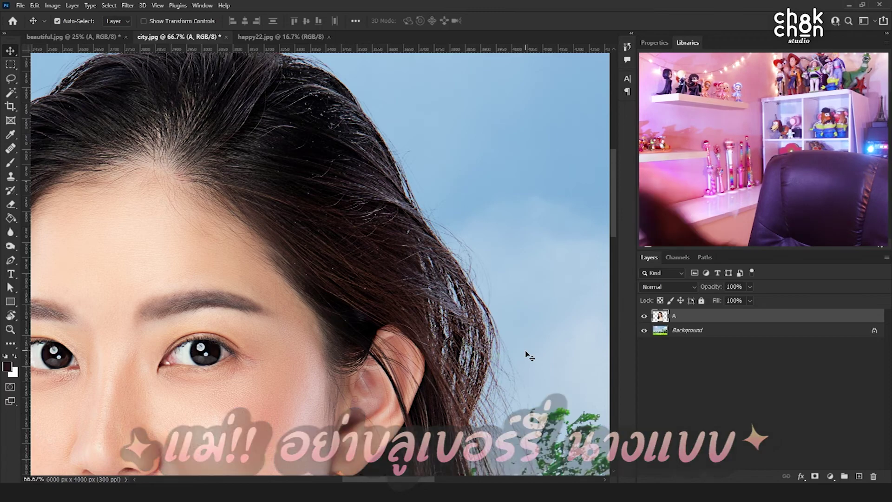
{"action": "left_click_drag", "start_coordinate": [508, 379], "coordinate": [389, 87]}
{"action": "mouse_move", "coordinate": [457, 270]}
{"action": "left_mouse_down"}
{"action": "mouse_move", "coordinate": [395, 87]}
{"action": "mouse_move", "coordinate": [465, 254]}
{"action": "left_mouse_up"}
{"action": "left_click_drag", "start_coordinate": [358, 178], "coordinate": [470, 229]}
{"action": "scroll", "coordinate": [472, 230], "scroll_direction": "down", "scroll_amount": 4}
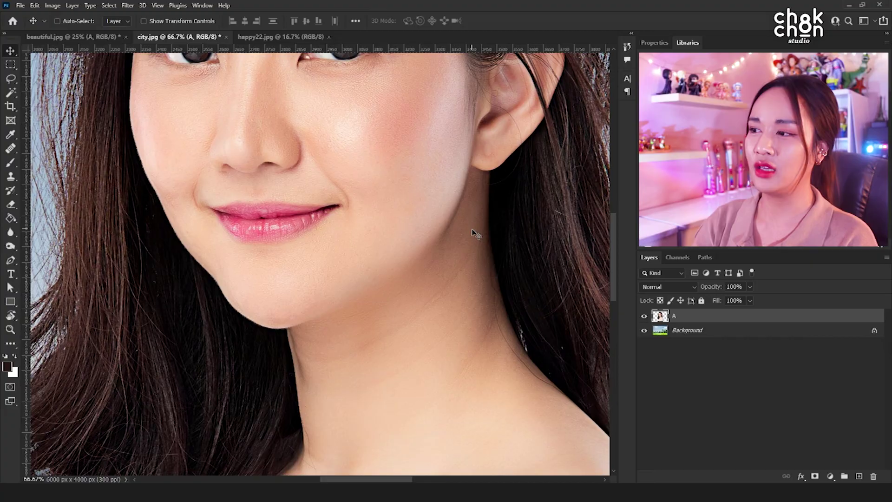